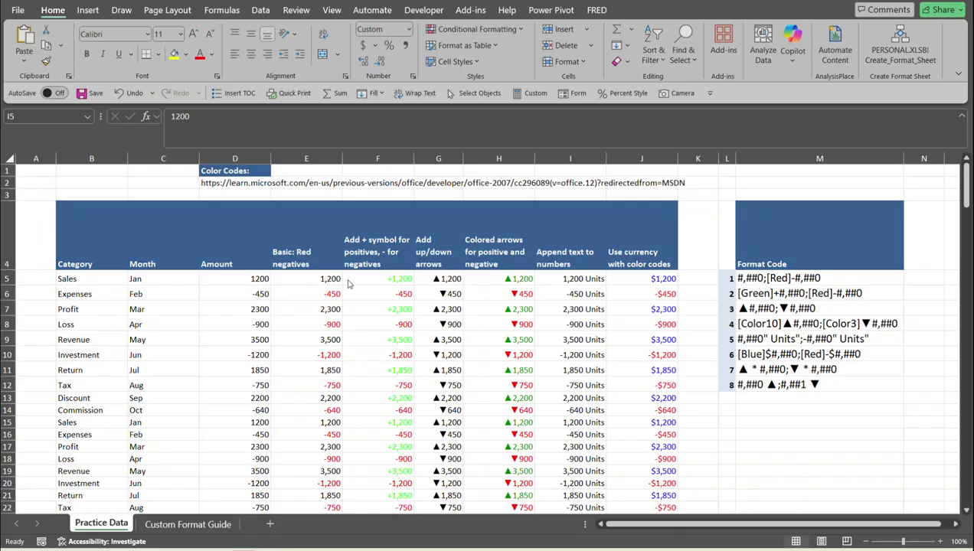
- Inspect the custom number format code of cell F5 in the Format Cells dialog, leaving it as it is
{"action": "left_click", "coordinate": [372, 278]}
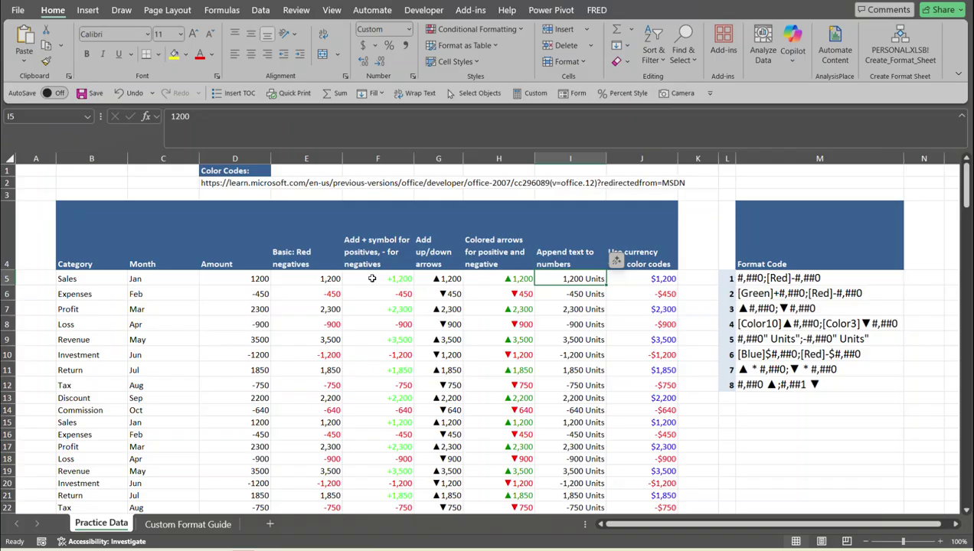
{"action": "right_click", "coordinate": [372, 279]}
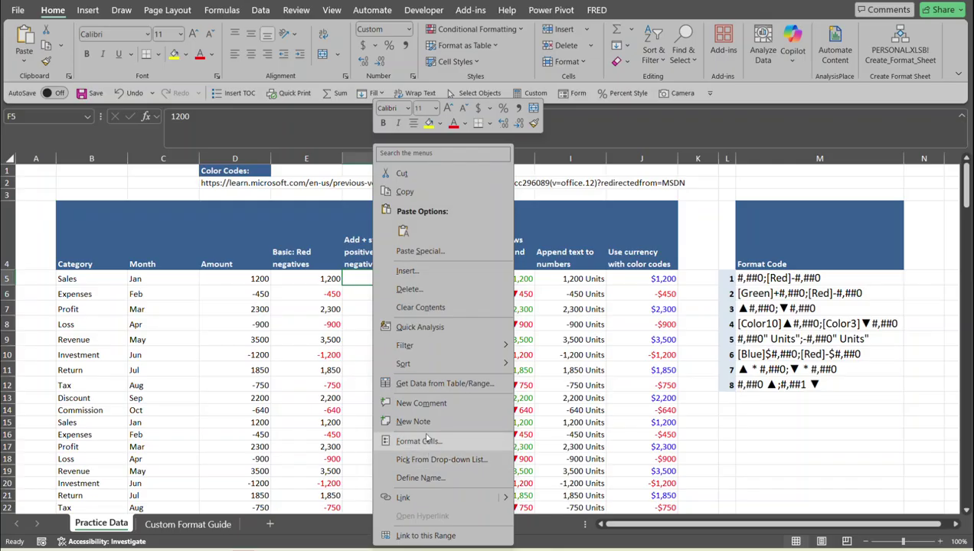
{"action": "left_click", "coordinate": [348, 279]}
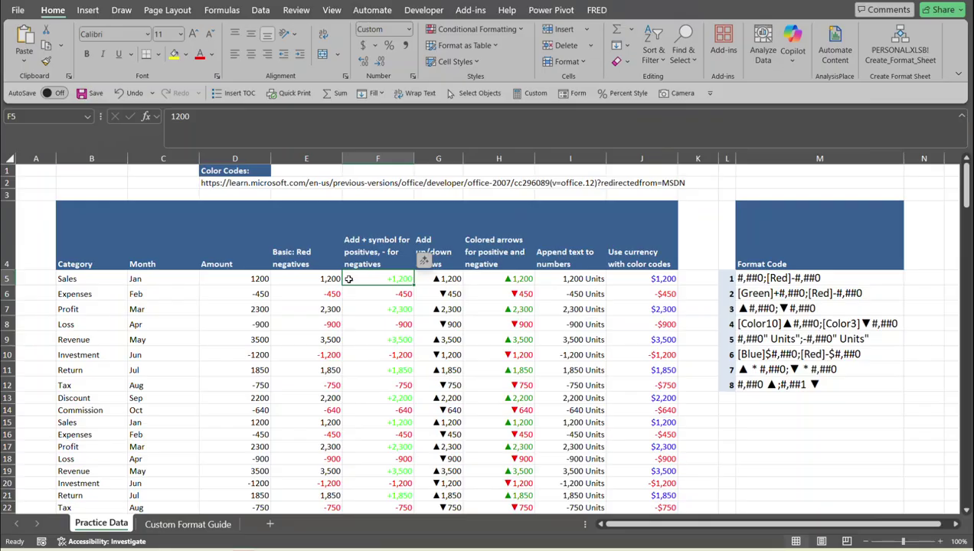
{"action": "key", "text": "ctrl+1"}
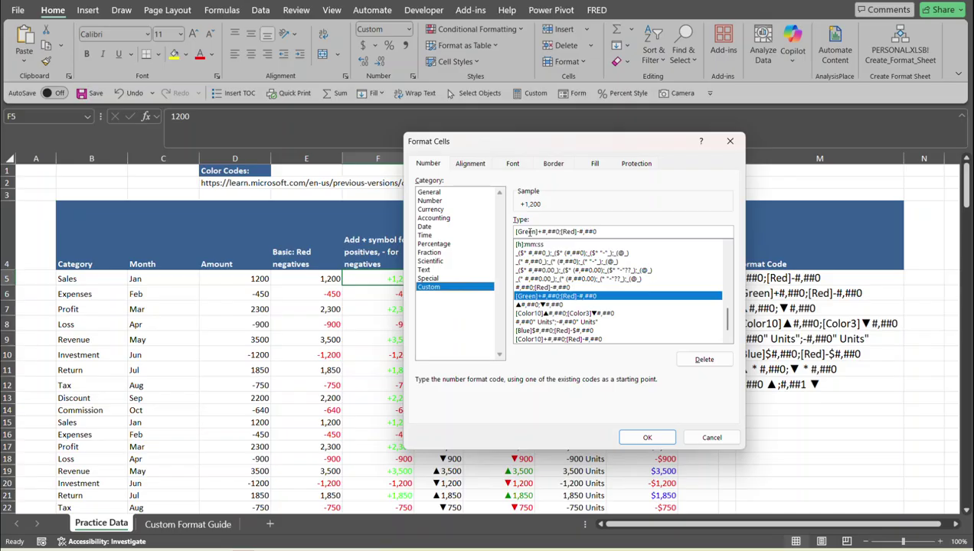
{"action": "left_click", "coordinate": [729, 143]}
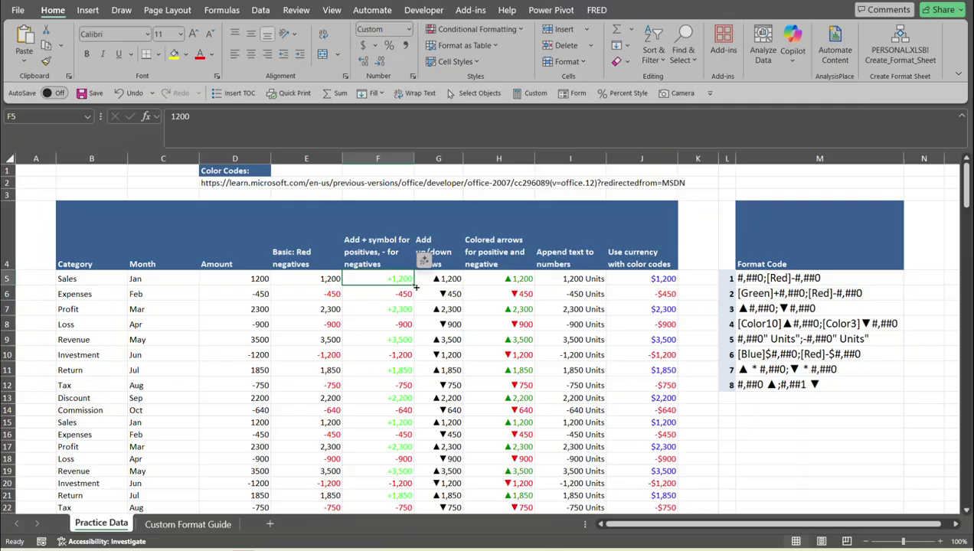
- Try the values 0, 1, 30 and 55 in cell E5 to test its number format
{"action": "left_click", "coordinate": [307, 280]}
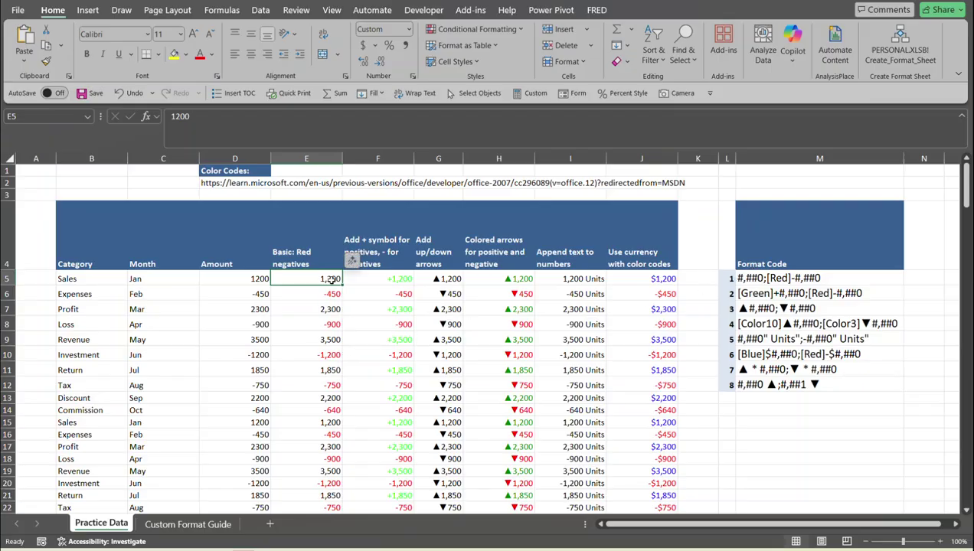
{"action": "type", "text": "0"}
{"action": "key", "text": "Return"}
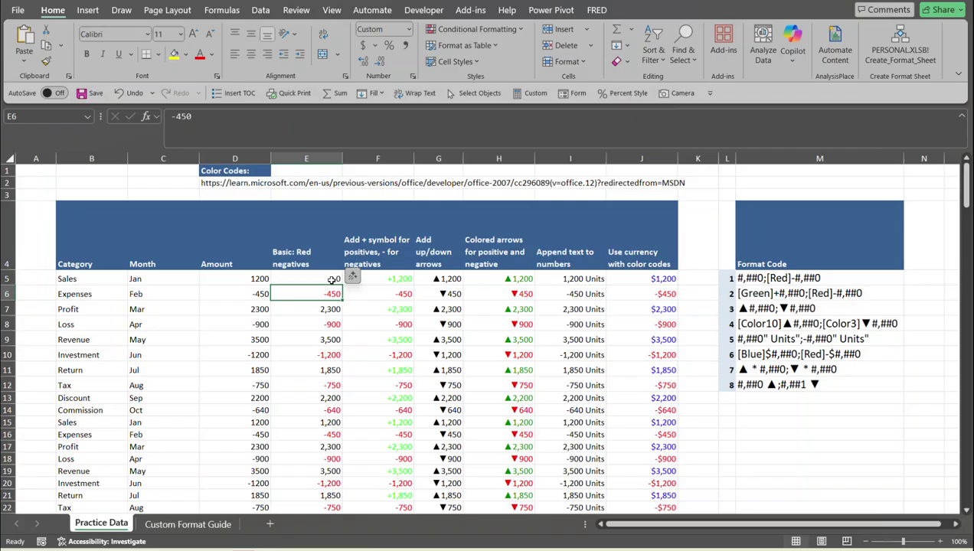
{"action": "left_click", "coordinate": [332, 280]}
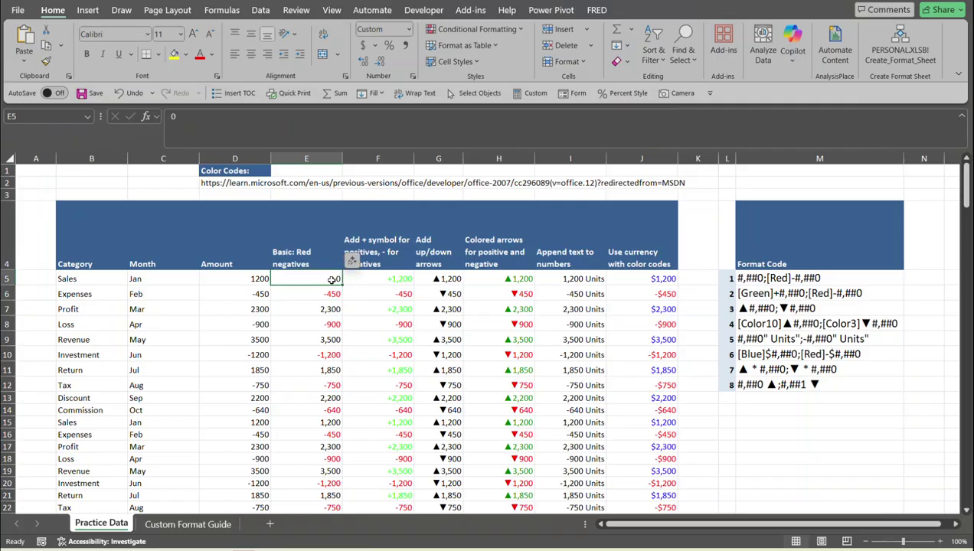
{"action": "type", "text": "1"}
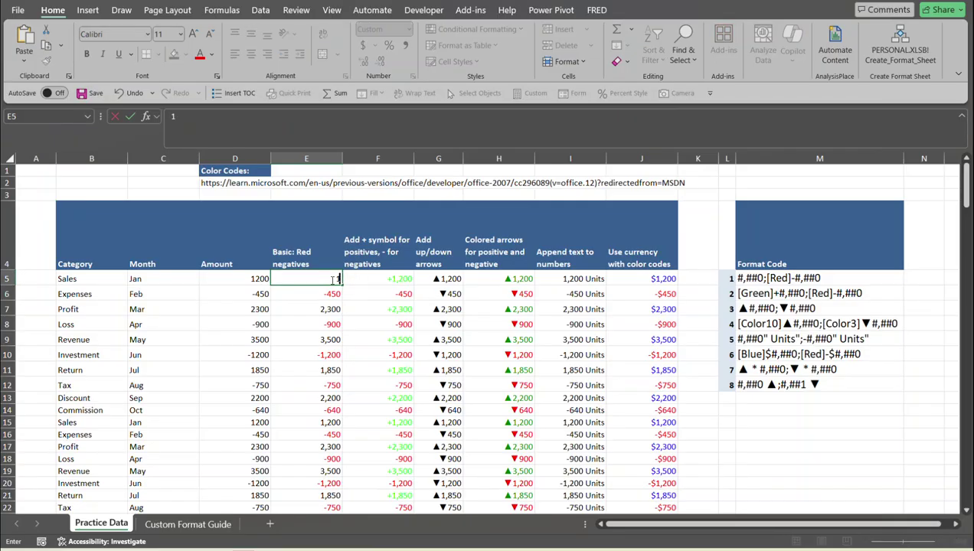
{"action": "key", "text": "Return"}
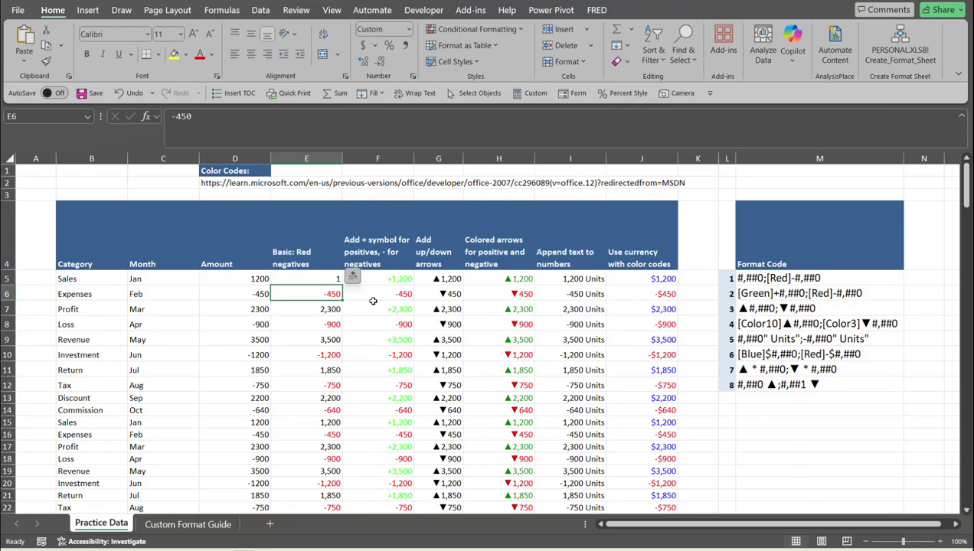
{"action": "left_click", "coordinate": [331, 279]}
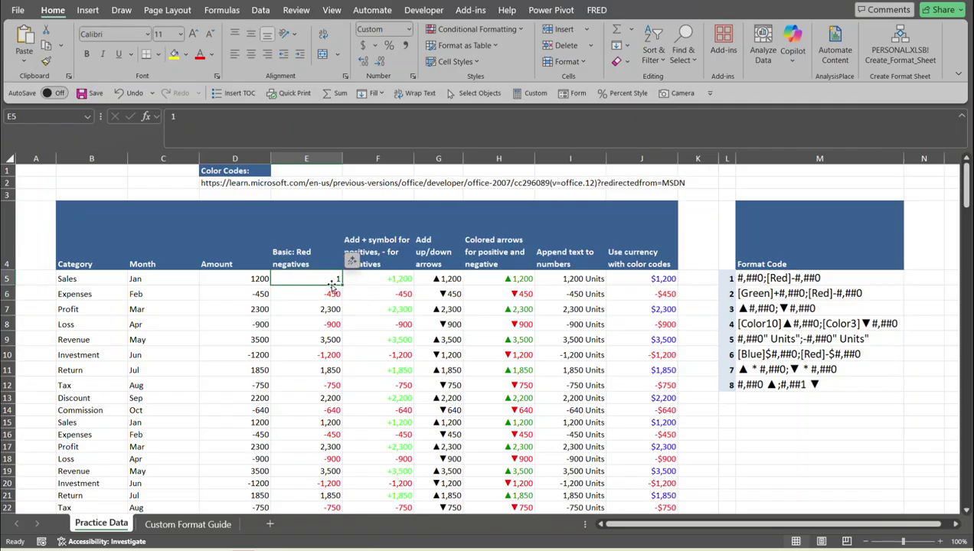
{"action": "type", "text": "30"}
{"action": "key", "text": "Return"}
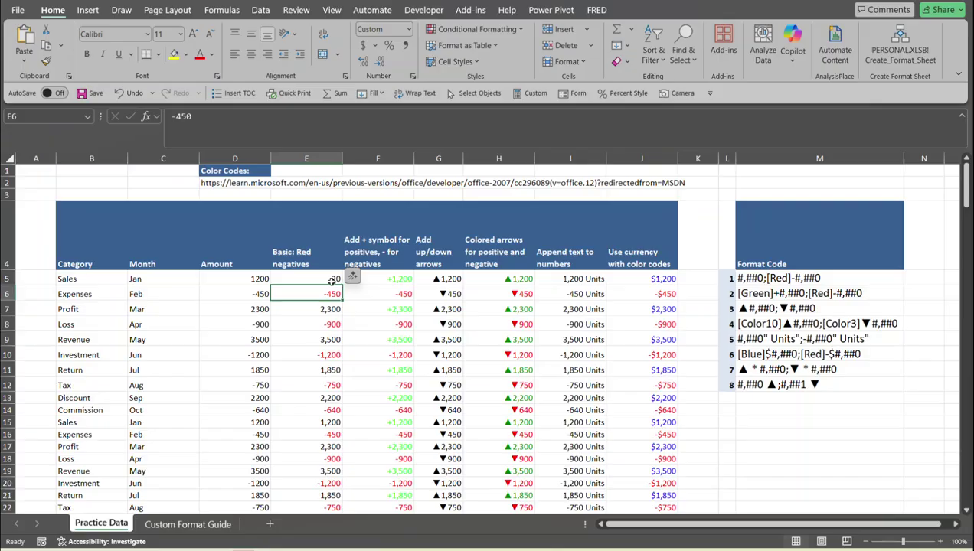
{"action": "left_click", "coordinate": [331, 282]}
{"action": "type", "text": "55"}
{"action": "key", "text": "Return"}
- Enter 250,000 in cell E5 of the Basic: Red negatives column
{"action": "left_click", "coordinate": [332, 282]}
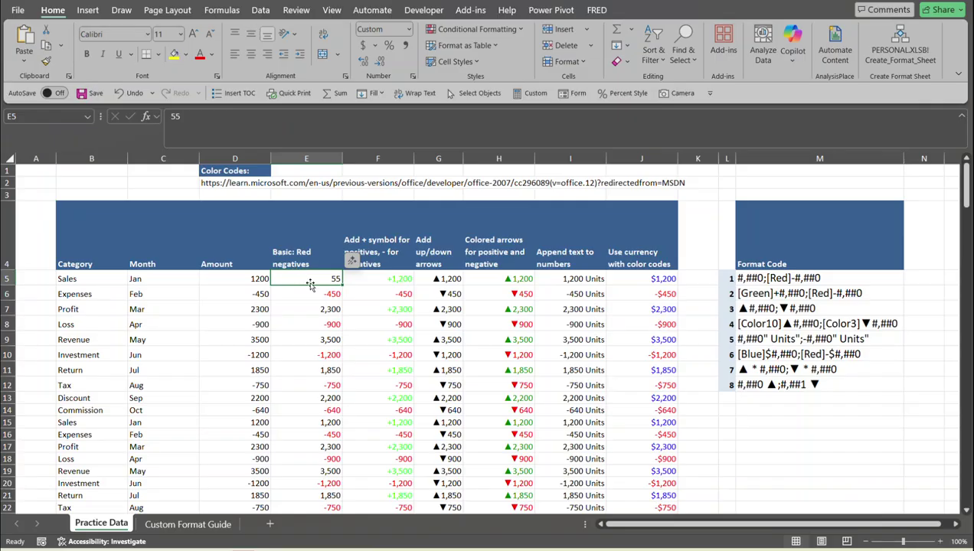
{"action": "type", "text": "25"}
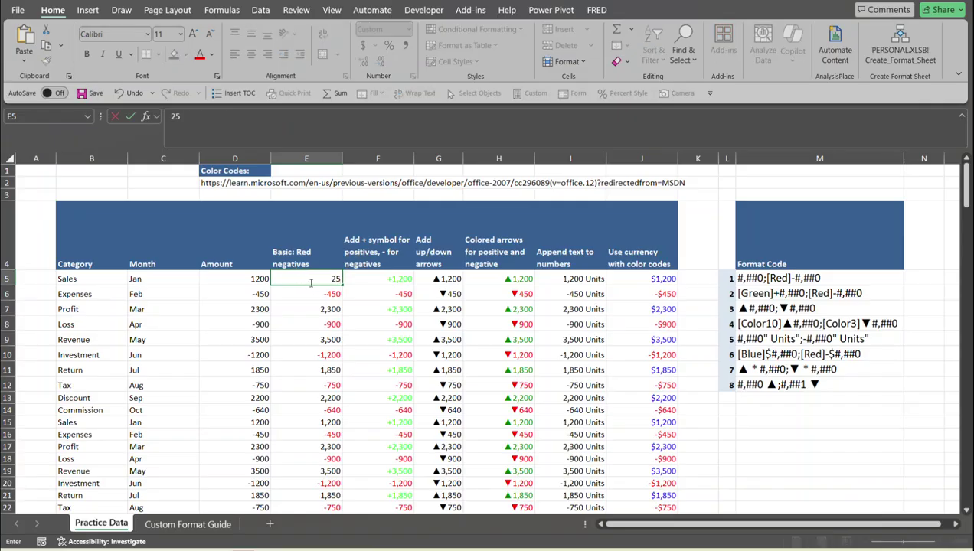
{"action": "type", "text": "0,0000"}
{"action": "key", "text": "Return"}
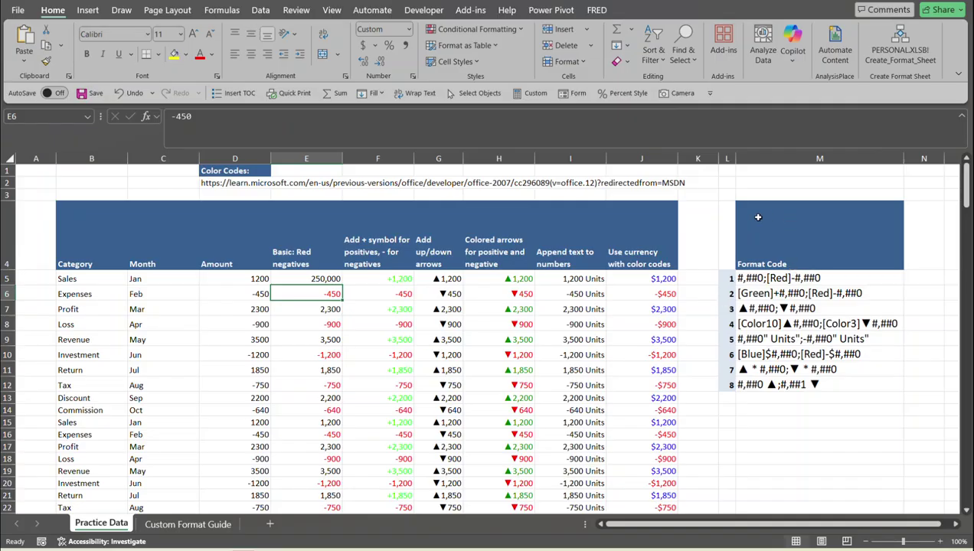
- Compare cell F5 with format code 2 in cell M6 of the Format Code list
{"action": "left_click", "coordinate": [390, 281]}
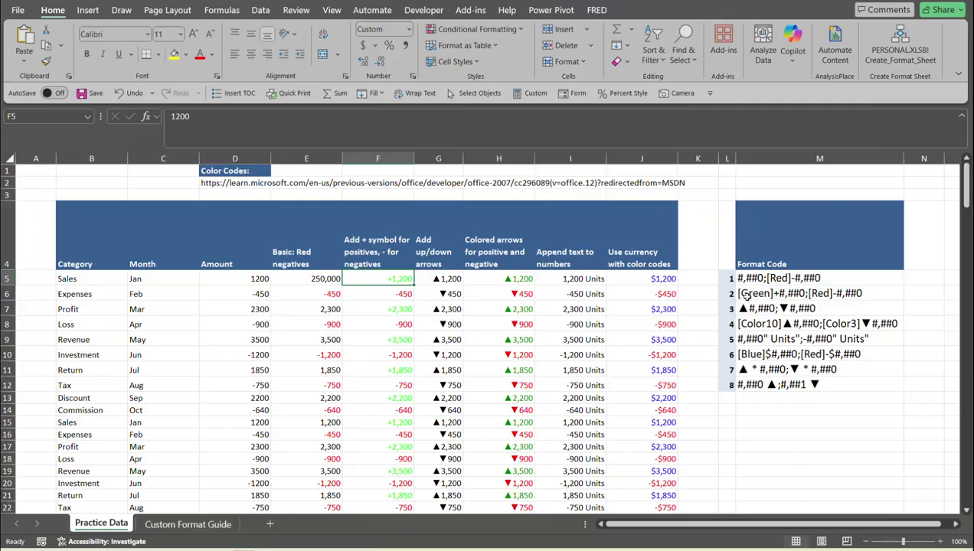
{"action": "left_click", "coordinate": [774, 293]}
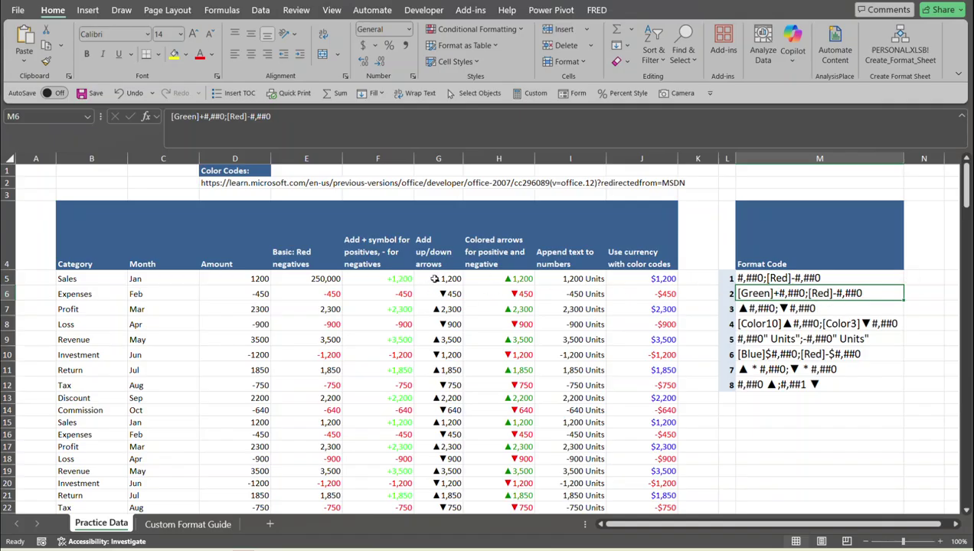
{"action": "left_click", "coordinate": [395, 279]}
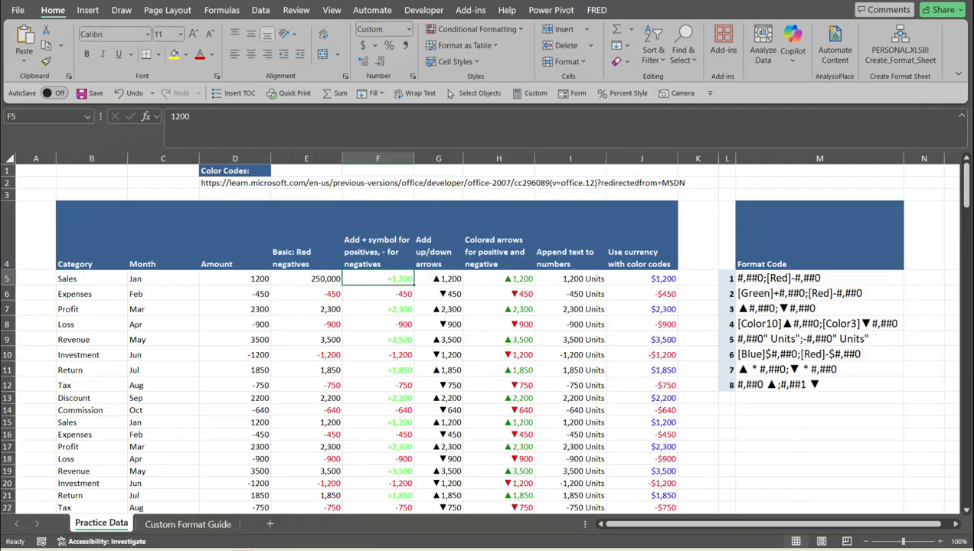
- Switch to the browser and examine the table of ColorIndex values and colors in the Microsoft Learn article
{"action": "left_click", "coordinate": [129, 549]}
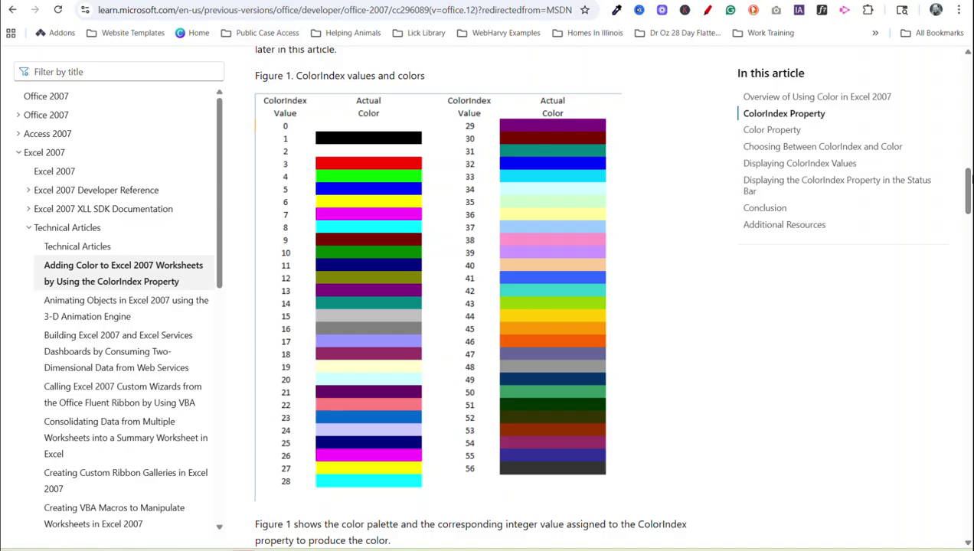
{"action": "left_click", "coordinate": [969, 77]}
{"action": "left_click", "coordinate": [969, 77]}
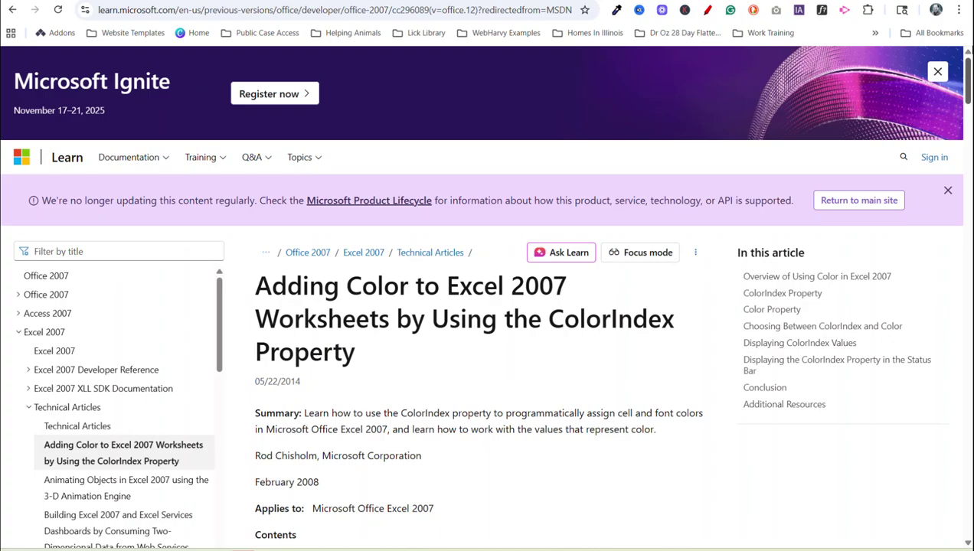
{"action": "left_click_drag", "start_coordinate": [969, 76], "coordinate": [966, 172]}
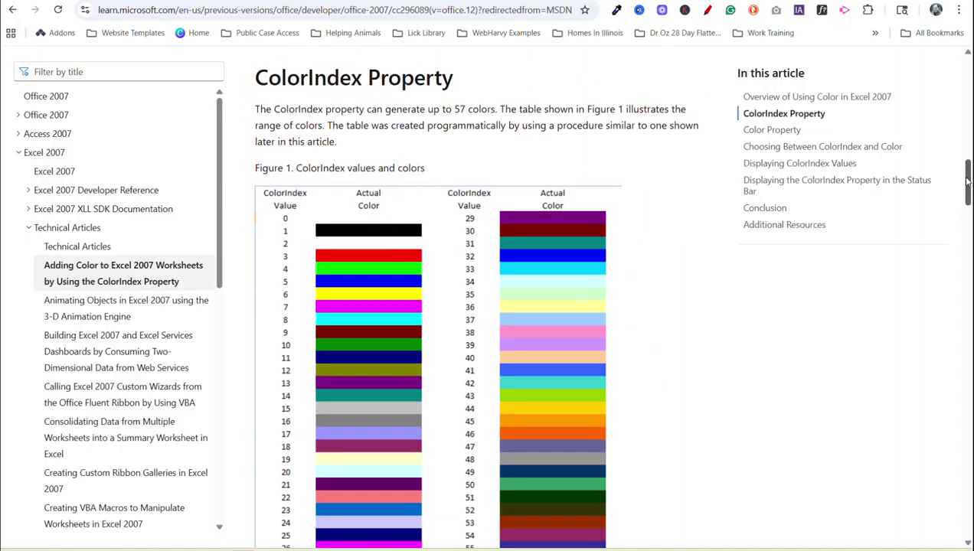
{"action": "left_click_drag", "start_coordinate": [967, 180], "coordinate": [966, 186]}
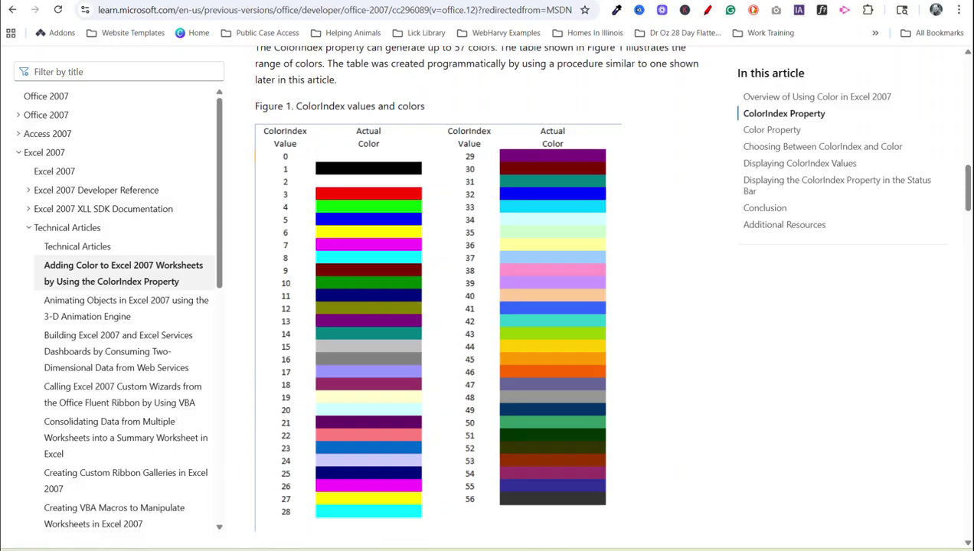
- Switch back to Excel and set the custom number format of F5:F204 to [Color10]+#,##0;[Red]-#,##0
{"action": "key", "text": "alt+Tab"}
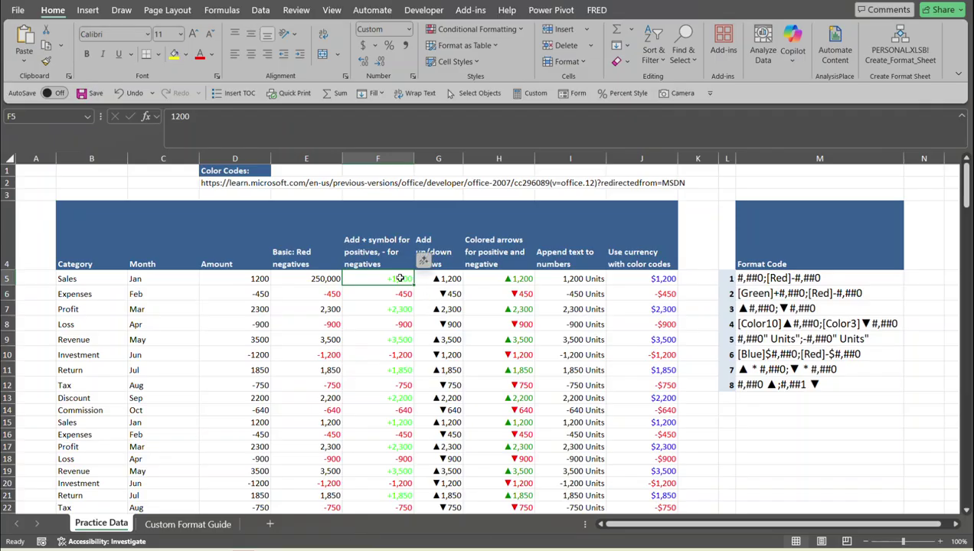
{"action": "key", "text": "ctrl+shift+Down"}
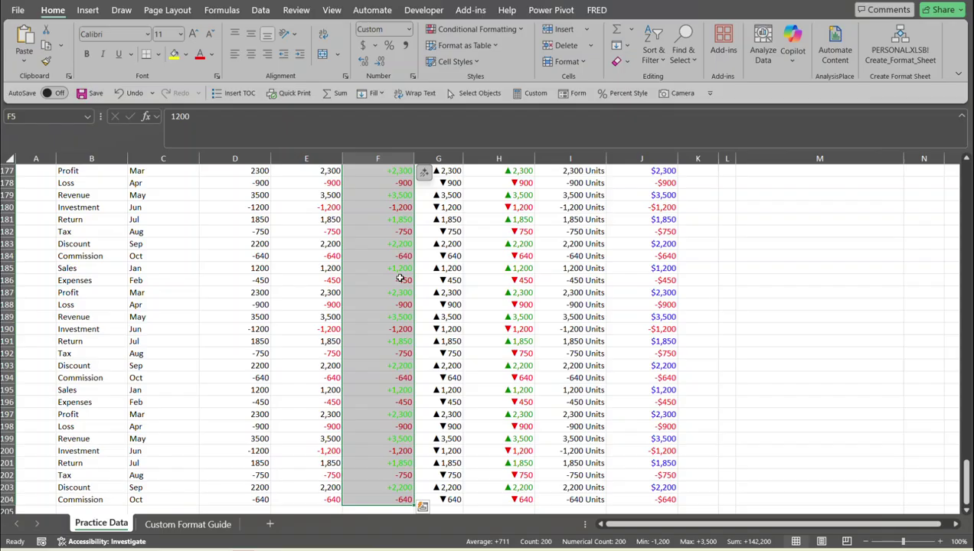
{"action": "key", "text": "ctrl+BackSpace"}
{"action": "key", "text": "ctrl+1"}
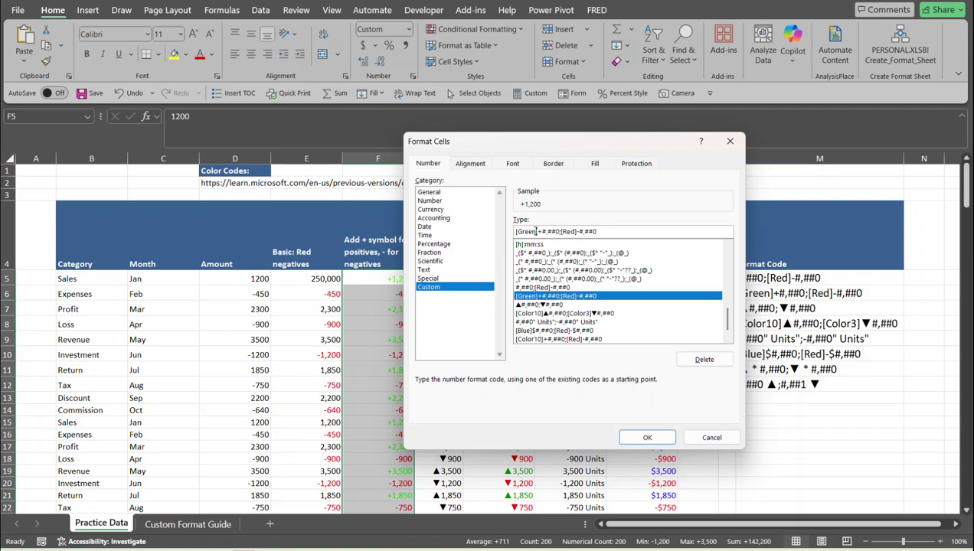
{"action": "key", "text": "BackSpace"}
{"action": "key", "text": "BackSpace"}
{"action": "key", "text": "BackSpace"}
{"action": "key", "text": "BackSpace"}
{"action": "key", "text": "BackSpace"}
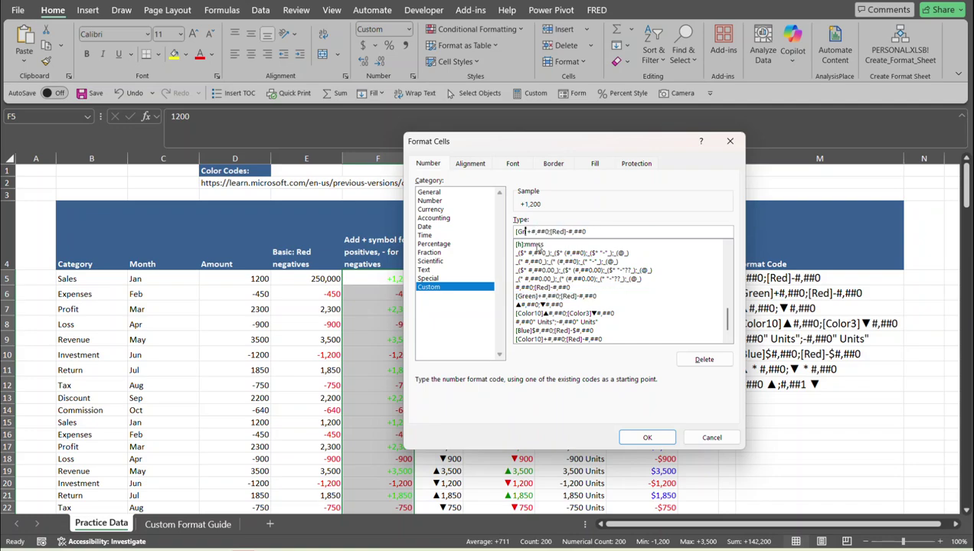
{"action": "type", "text": "color10"}
{"action": "left_click", "coordinate": [659, 442]}
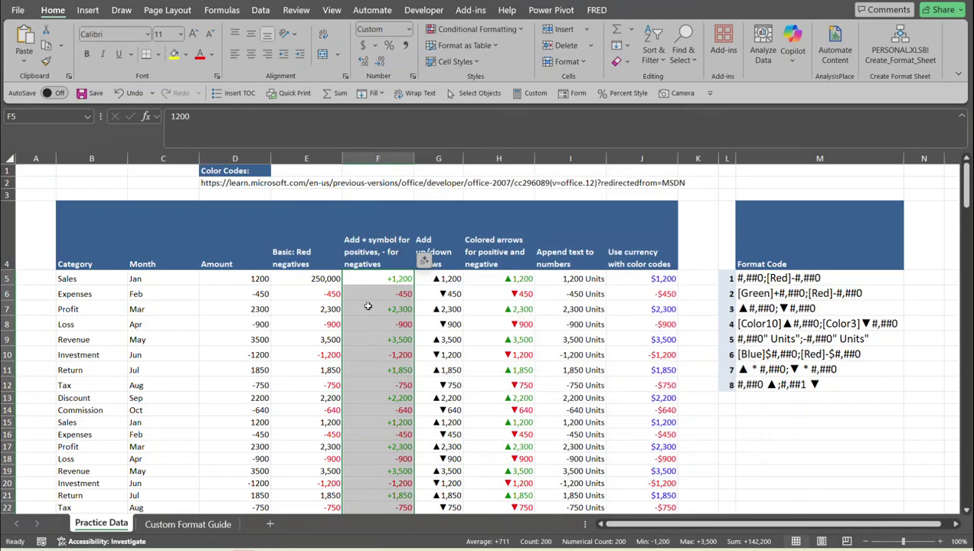
{"action": "left_click", "coordinate": [404, 294]}
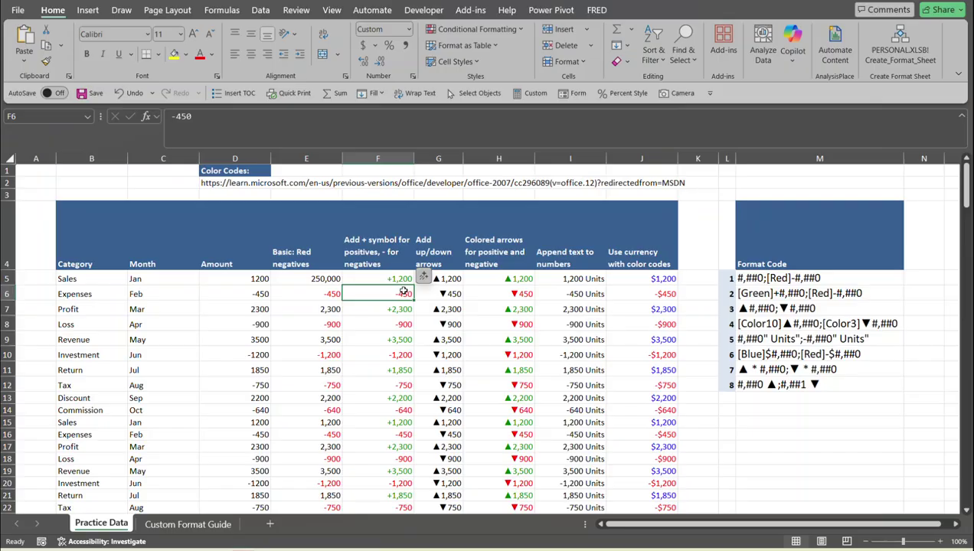
- Compare the arrow formatting of cells G5 and G6 with format code 3 in cell M7
{"action": "left_click", "coordinate": [457, 281]}
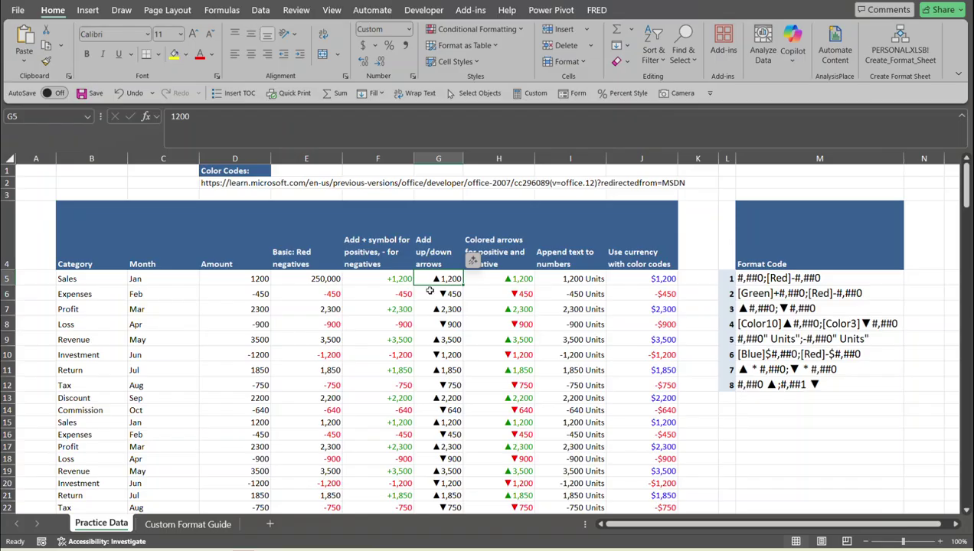
{"action": "left_click", "coordinate": [434, 296]}
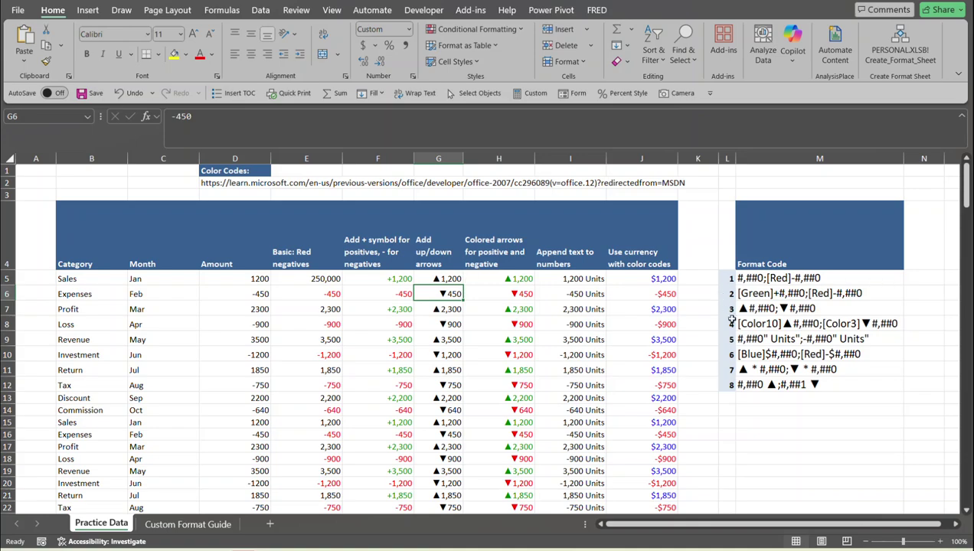
{"action": "left_click", "coordinate": [754, 309]}
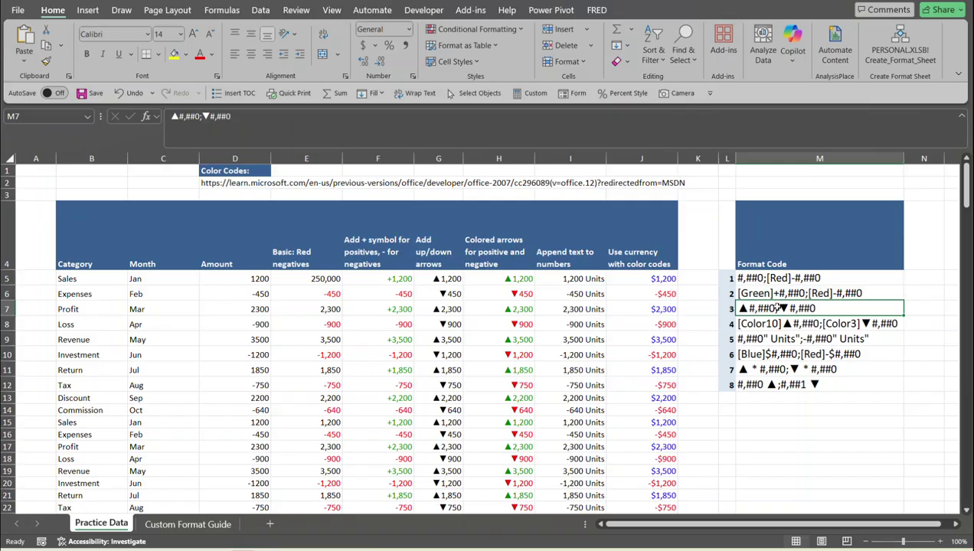
{"action": "left_click", "coordinate": [454, 295]}
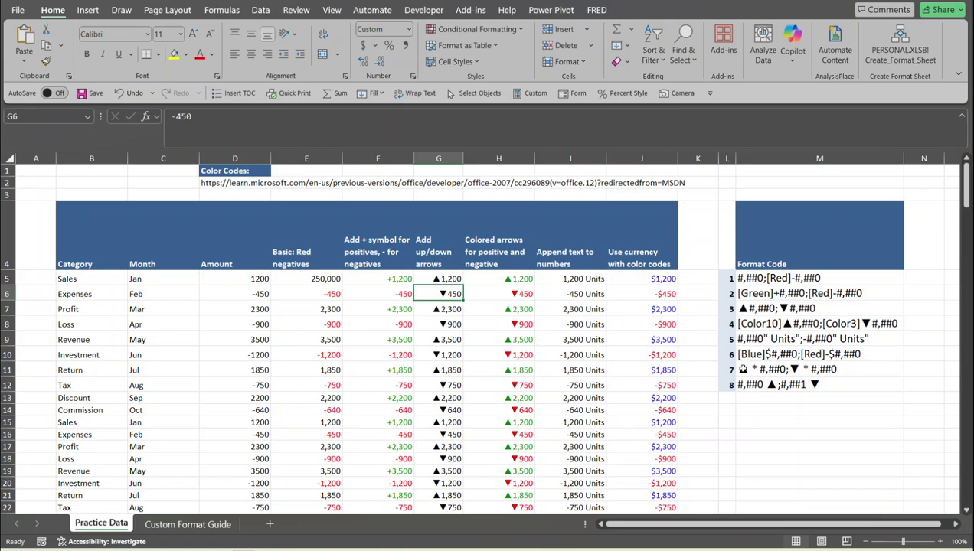
- Copy format code 7 from cell M11 and apply ▲ * #,##0;▼ * #,##0 as the custom number format of G5:G204
{"action": "left_click", "coordinate": [742, 369]}
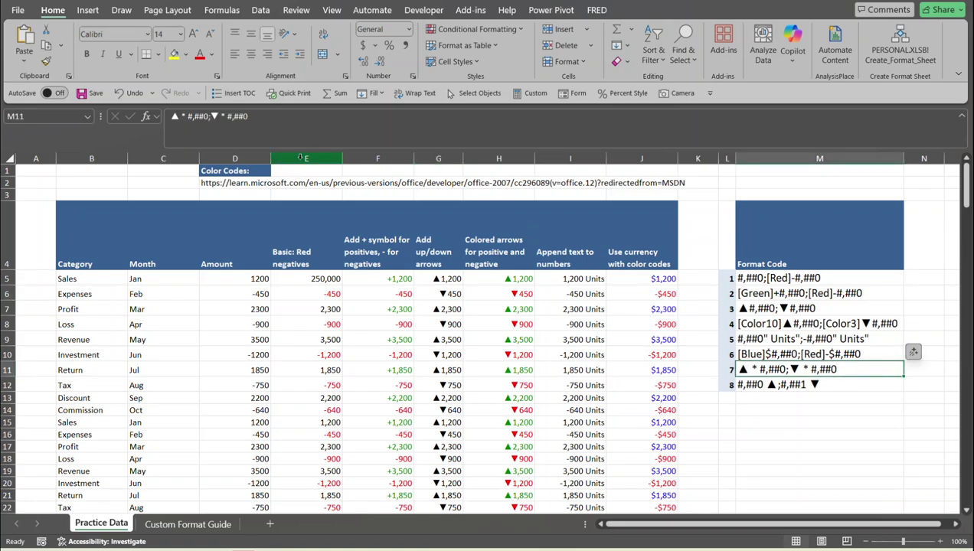
{"action": "left_click", "coordinate": [171, 117]}
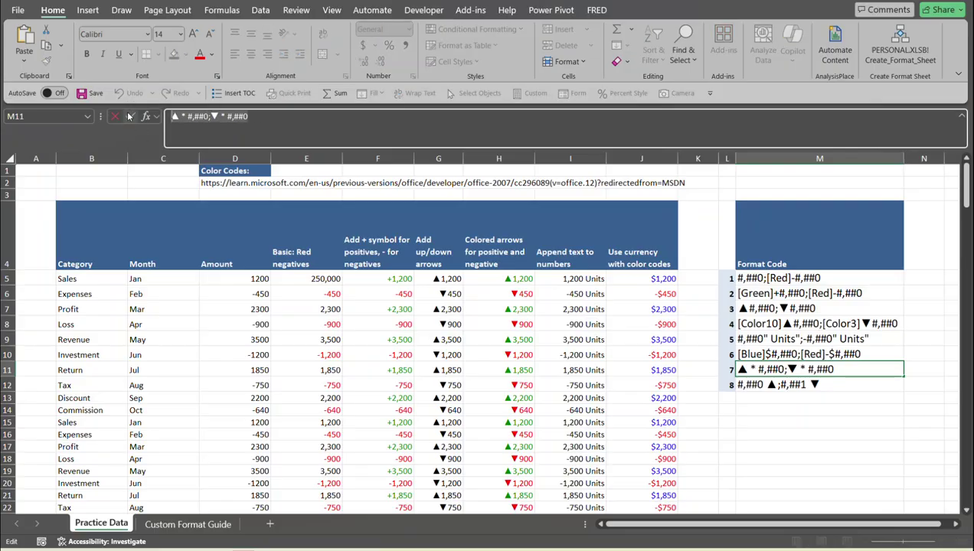
{"action": "left_click", "coordinate": [450, 278]}
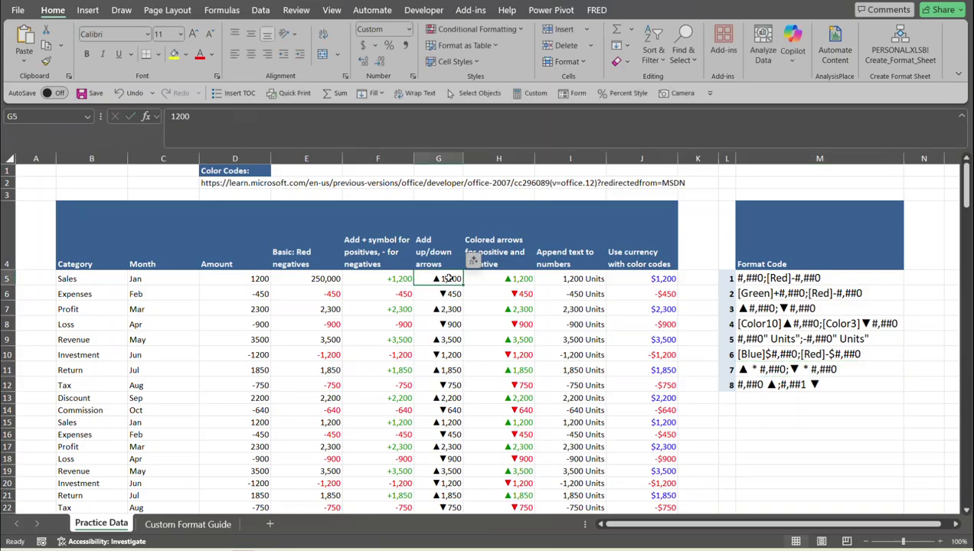
{"action": "key", "text": "ctrl+shift+Down"}
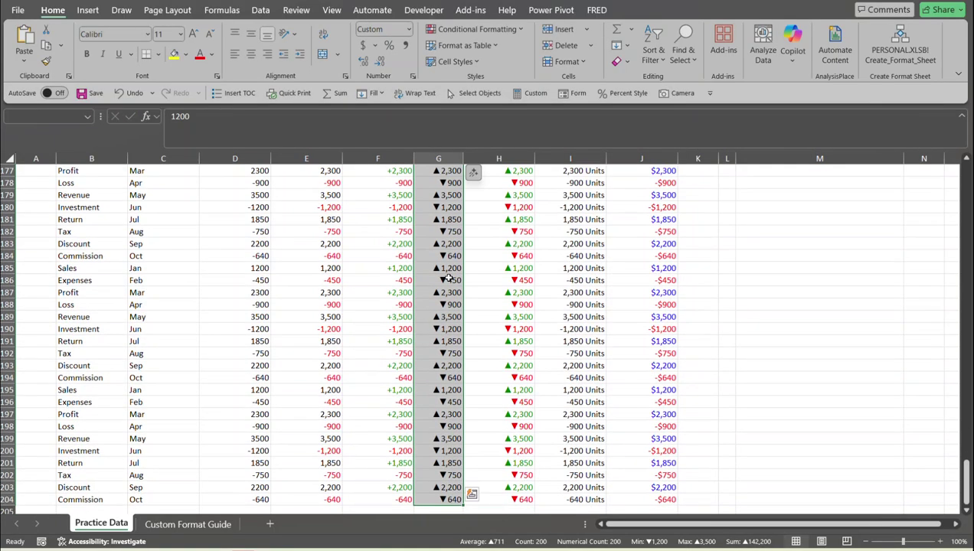
{"action": "key", "text": "ctrl+1"}
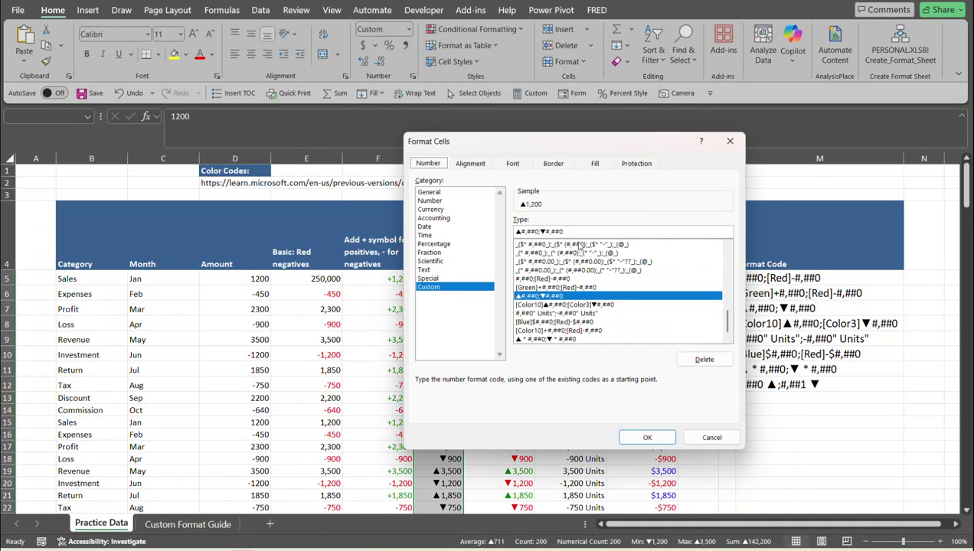
{"action": "left_click_drag", "start_coordinate": [577, 232], "coordinate": [505, 236]}
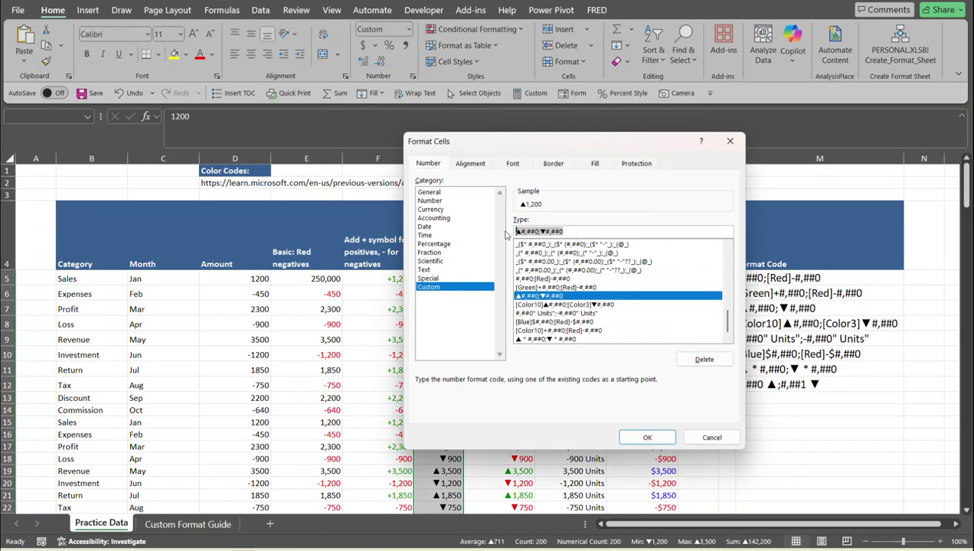
{"action": "type", "text": "▲ * #,##0;▼ * #,##0"}
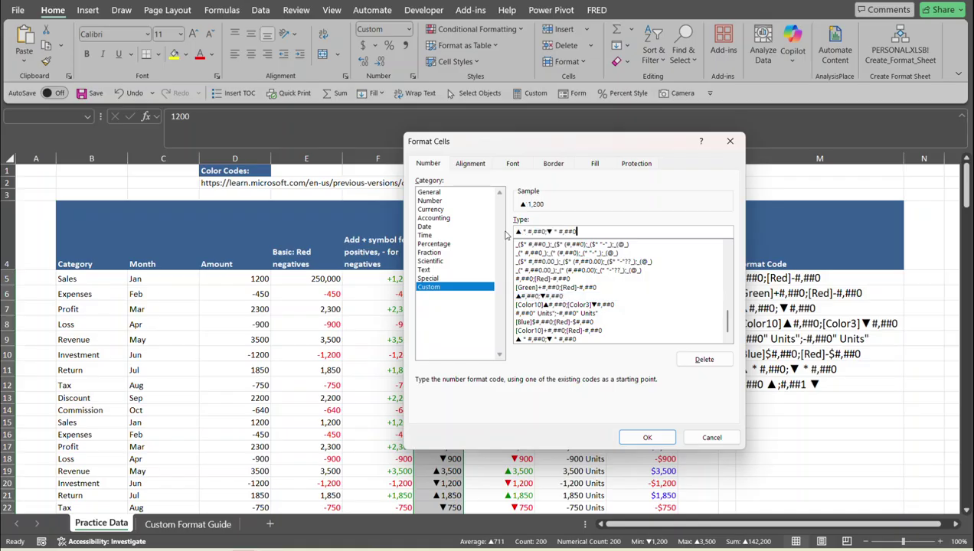
{"action": "left_click", "coordinate": [647, 437]}
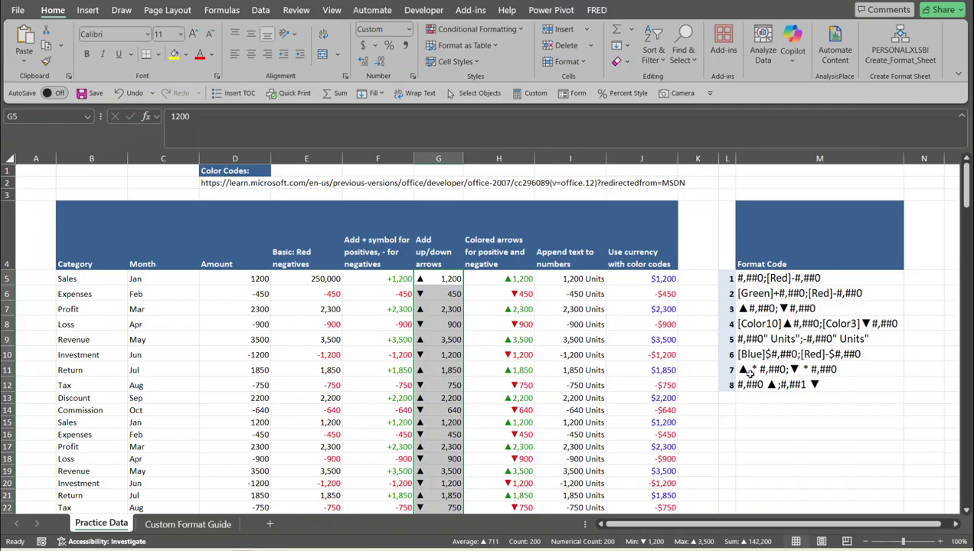
- Review format code 7 in cell M11 and enter 256000 in cell G5
{"action": "left_click", "coordinate": [747, 371]}
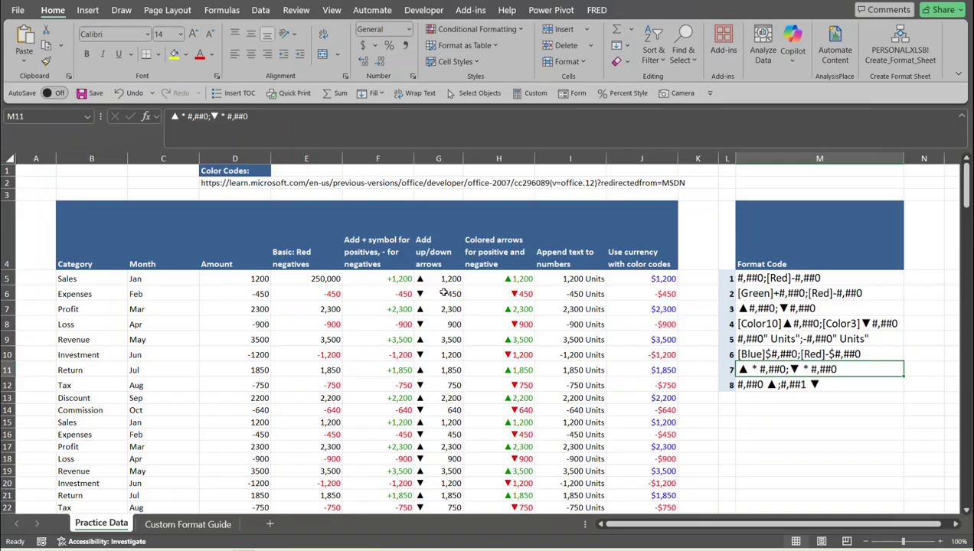
{"action": "left_click", "coordinate": [439, 278]}
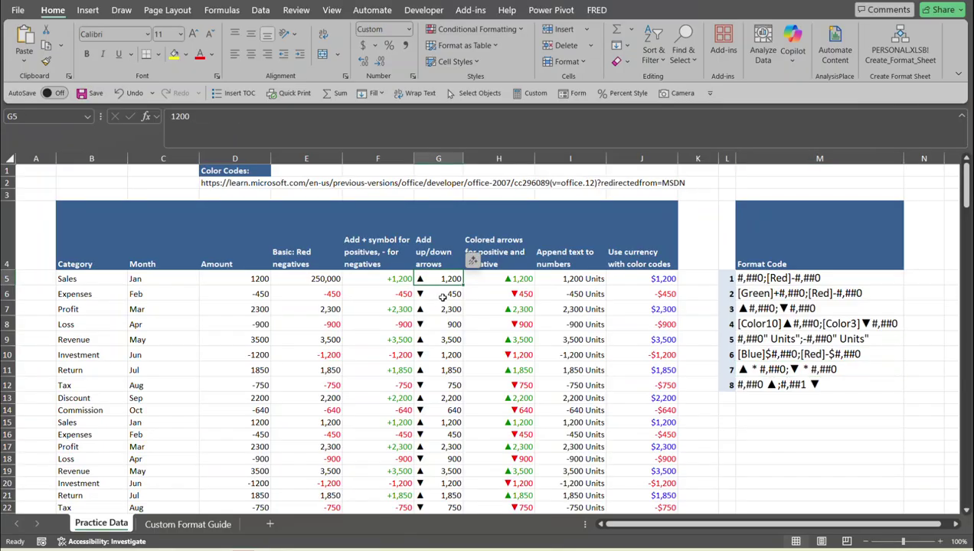
{"action": "type", "text": "256000"}
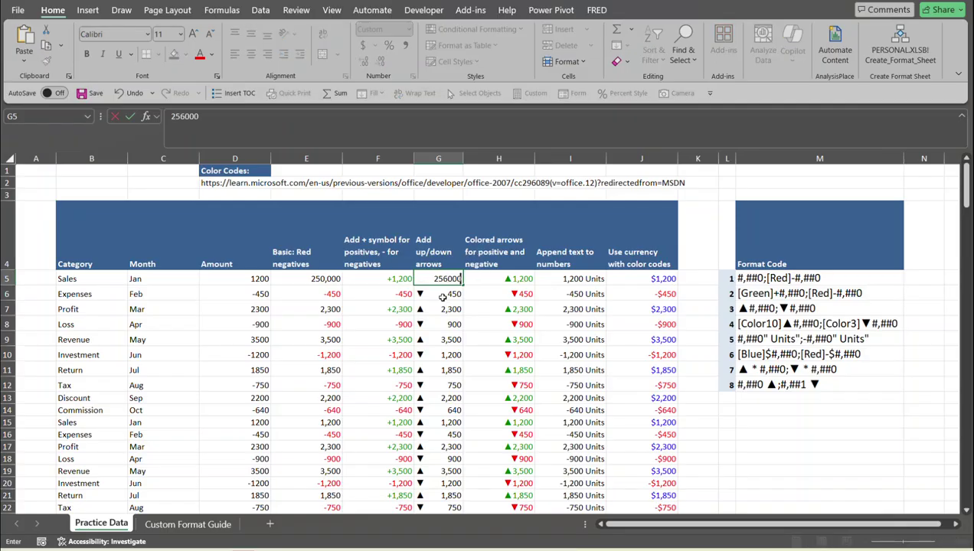
{"action": "key", "text": "Return"}
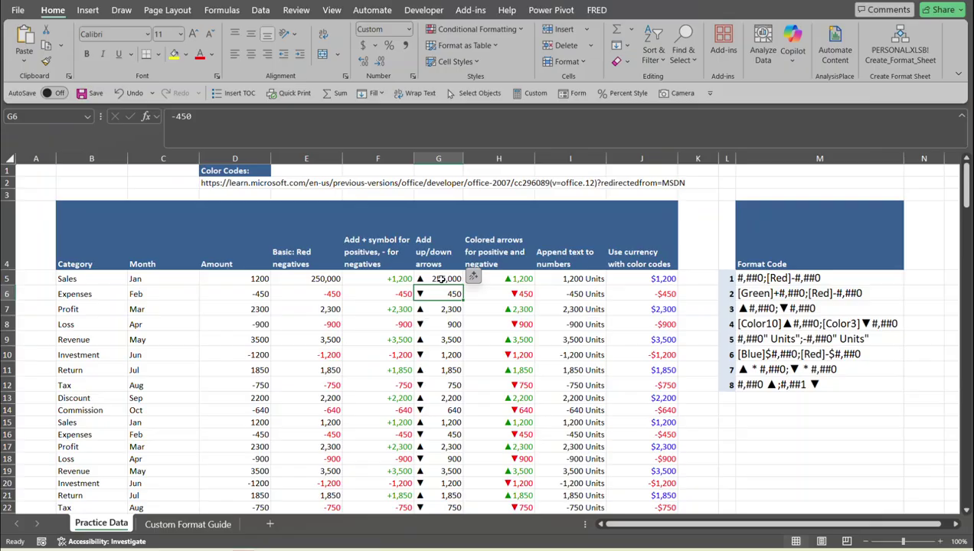
{"action": "left_click", "coordinate": [441, 279]}
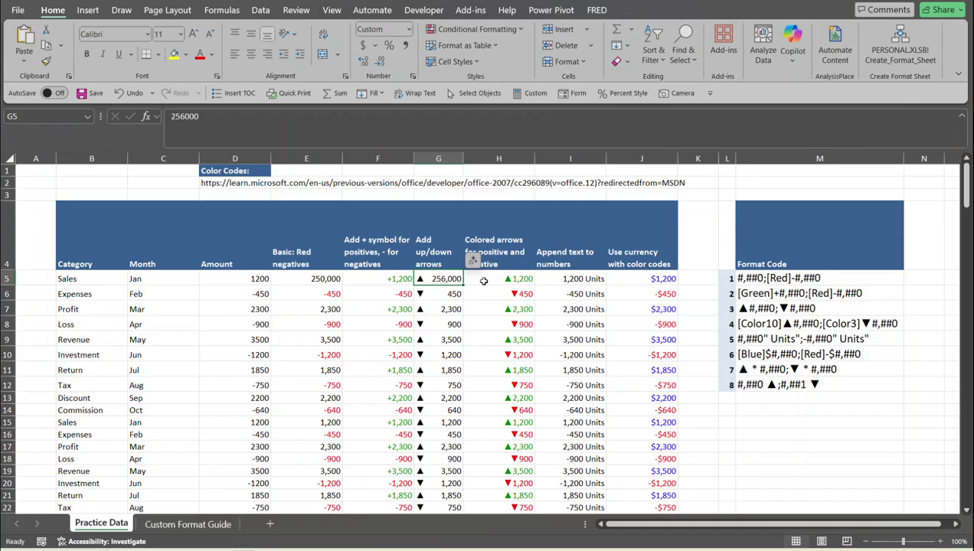
- Copy format code 8 from cell M12 into the custom number format of G5:G204, deleting the 1 in its negative section
{"action": "left_click", "coordinate": [760, 384]}
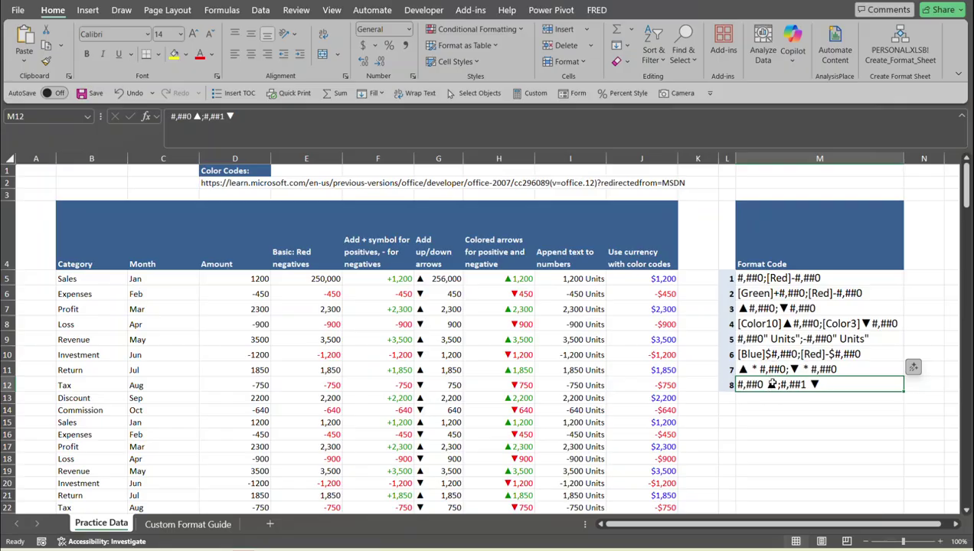
{"action": "left_click", "coordinate": [237, 117]}
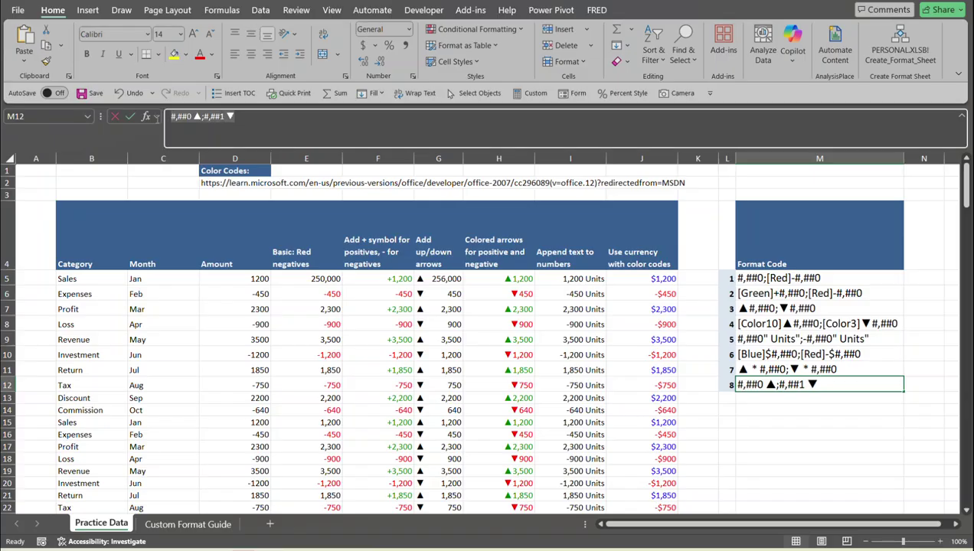
{"action": "left_click_drag", "start_coordinate": [156, 117], "coordinate": [157, 122]}
{"action": "key", "text": "ctrl+c"}
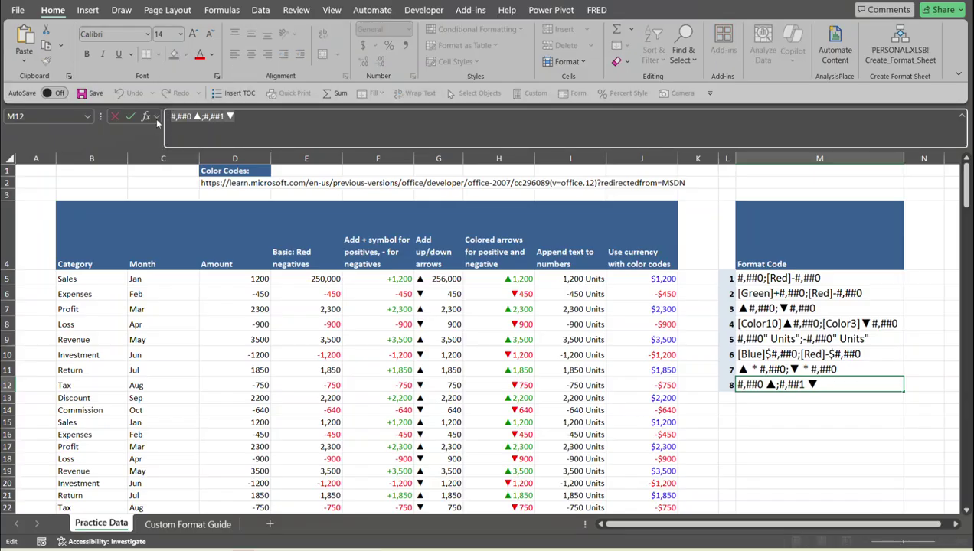
{"action": "left_click", "coordinate": [446, 279]}
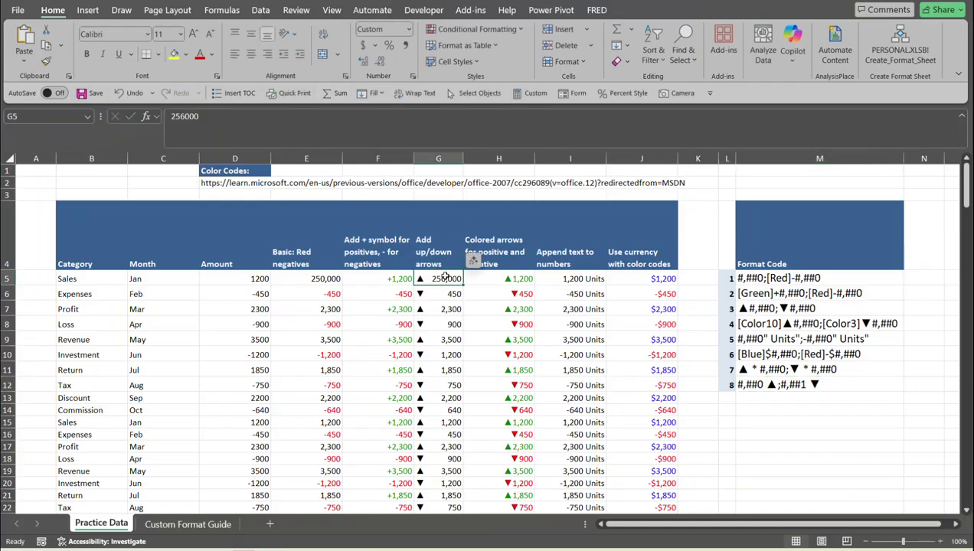
{"action": "key", "text": "ctrl+shift+Down"}
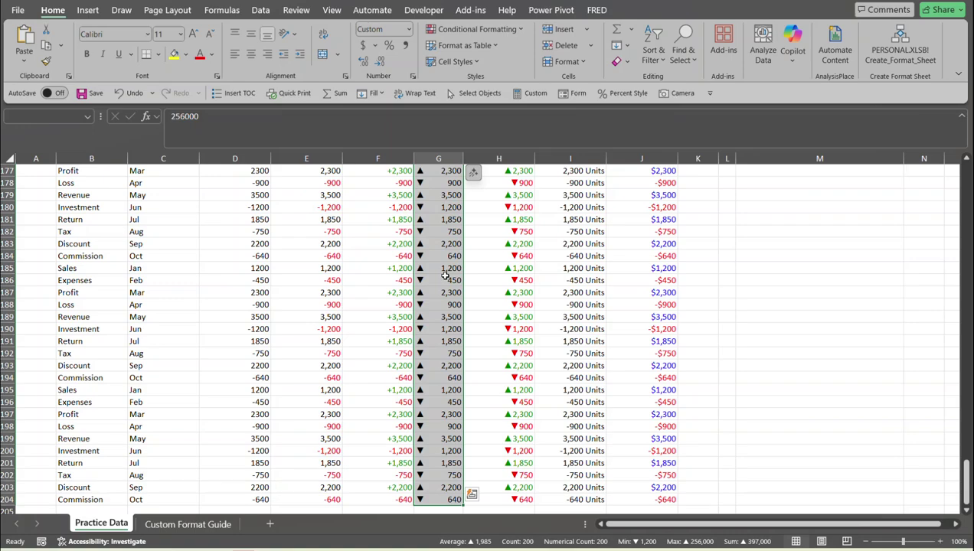
{"action": "key", "text": "ctrl+1"}
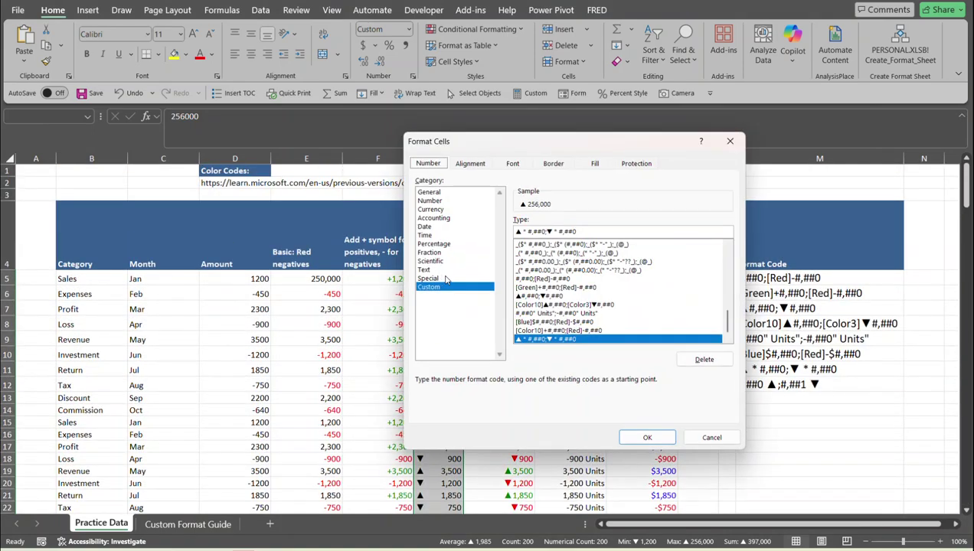
{"action": "left_click_drag", "start_coordinate": [579, 231], "coordinate": [508, 242]}
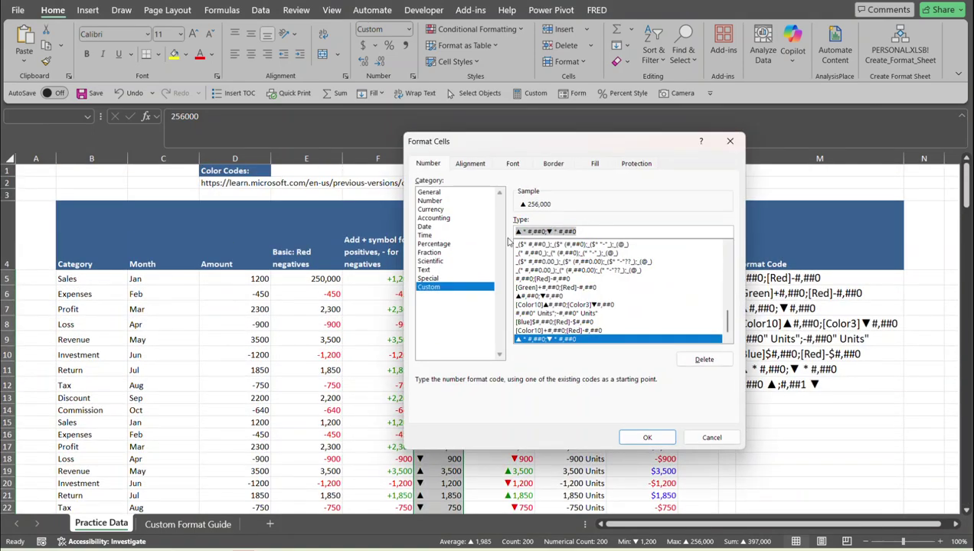
{"action": "key", "text": "ctrl+v"}
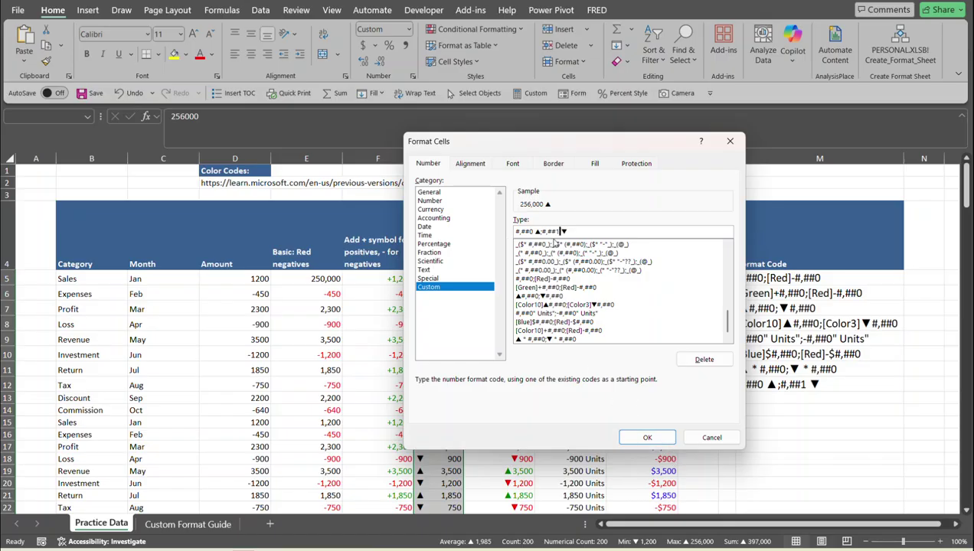
{"action": "key", "text": "BackSpace"}
{"action": "left_click", "coordinate": [647, 438]}
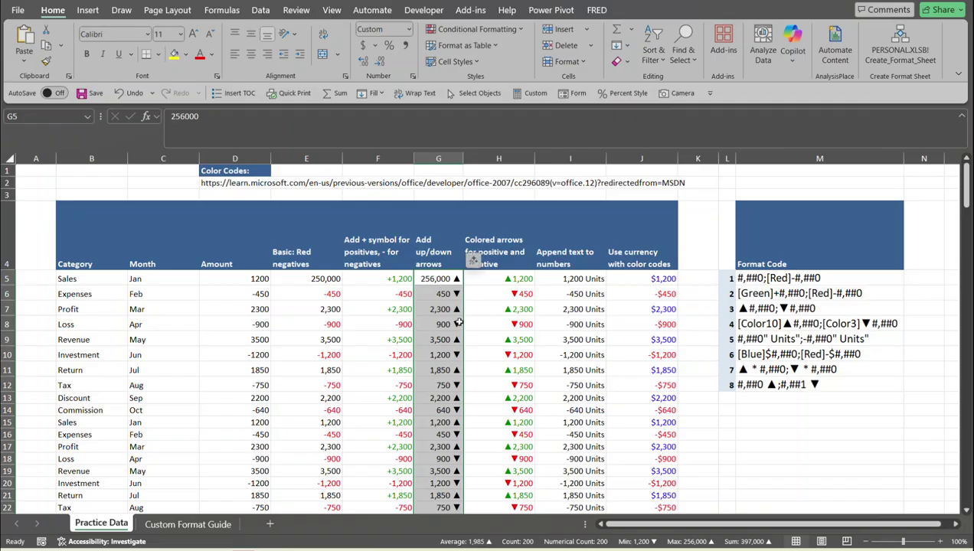
- Compare cell H5 with format code 4 in M8, check the ColorIndex table in the browser, and return to Excel
{"action": "left_click", "coordinate": [497, 279]}
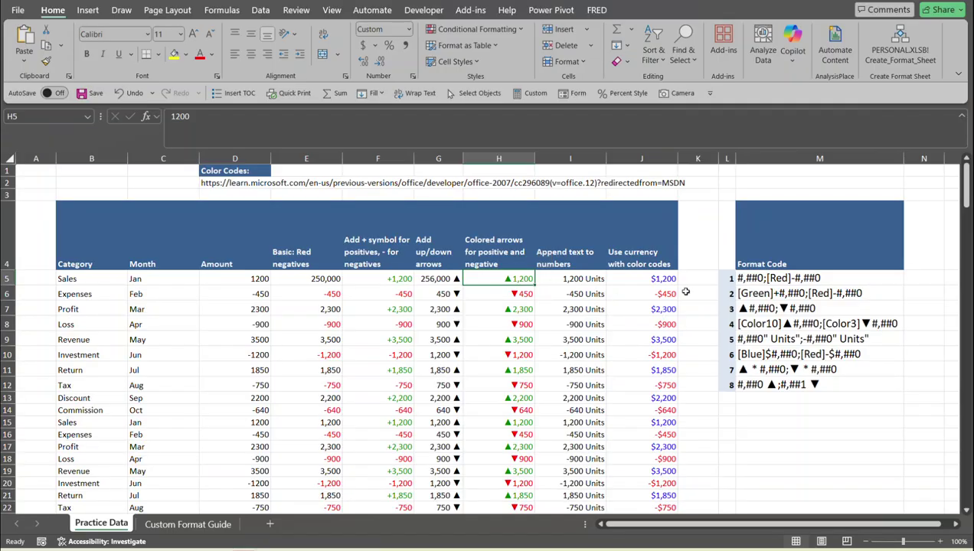
{"action": "left_click", "coordinate": [741, 323]}
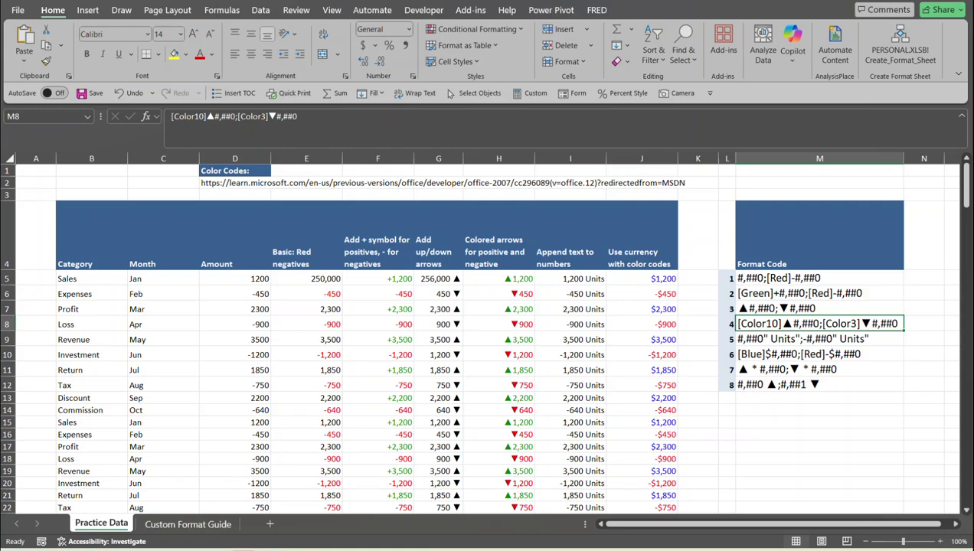
{"action": "left_click", "coordinate": [130, 548]}
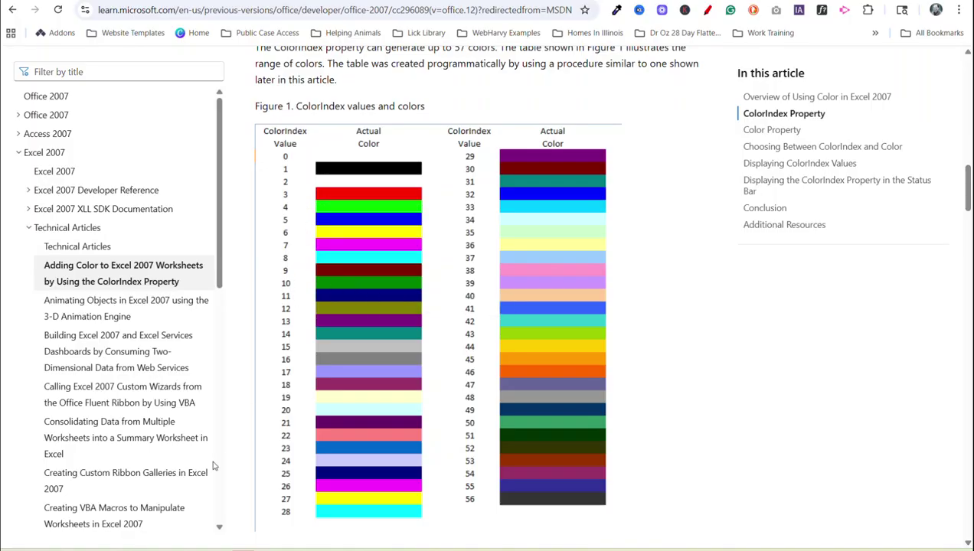
{"action": "left_click", "coordinate": [129, 550]}
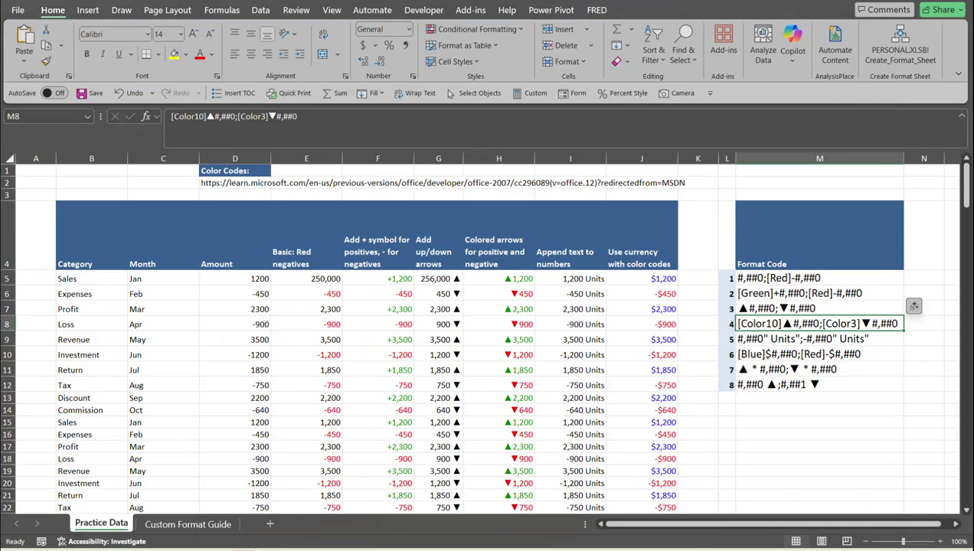
- Compare the appended text format of cell I5 with format code 5 in cell M9
{"action": "left_click", "coordinate": [570, 277]}
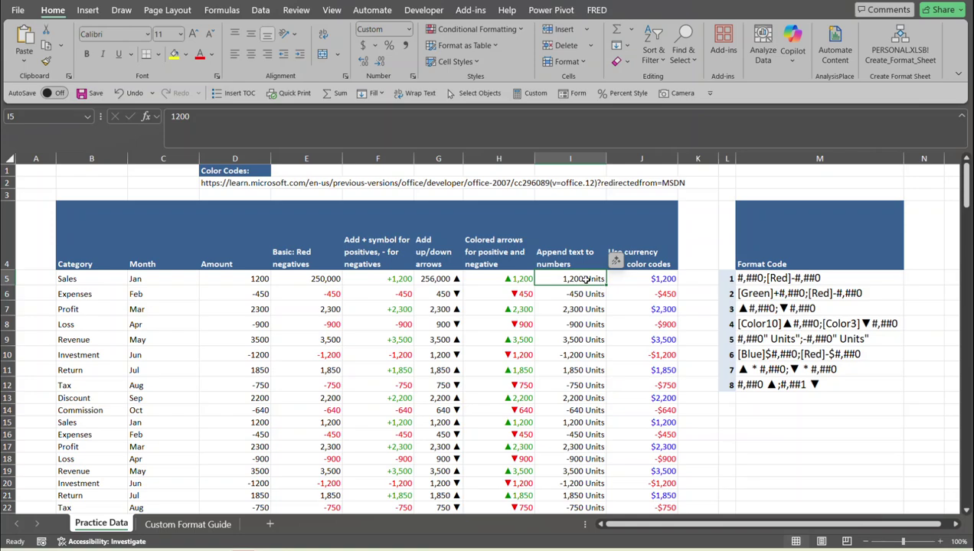
{"action": "left_click", "coordinate": [768, 338]}
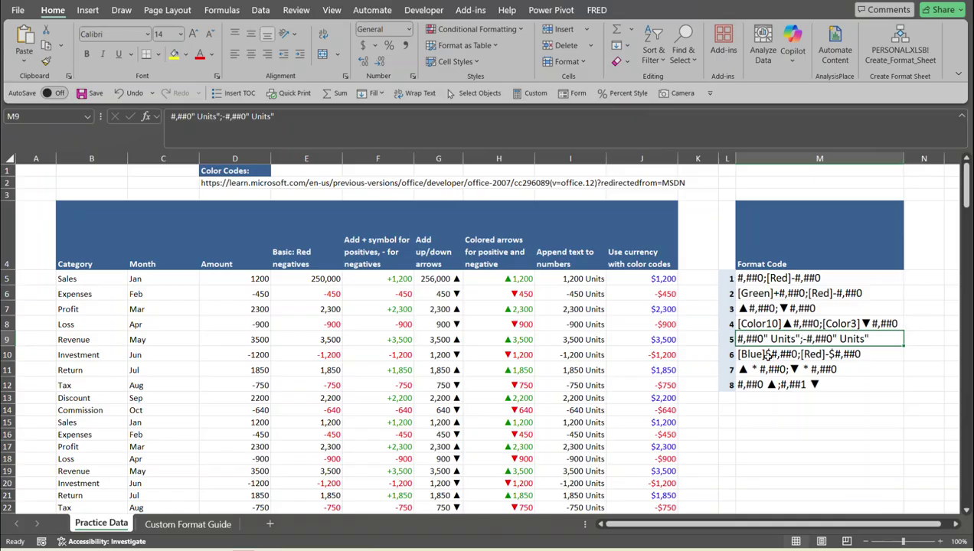
- Review format code 6 in cell M10 and enter 254789 in cell J5 of the currency column
{"action": "left_click", "coordinate": [765, 354]}
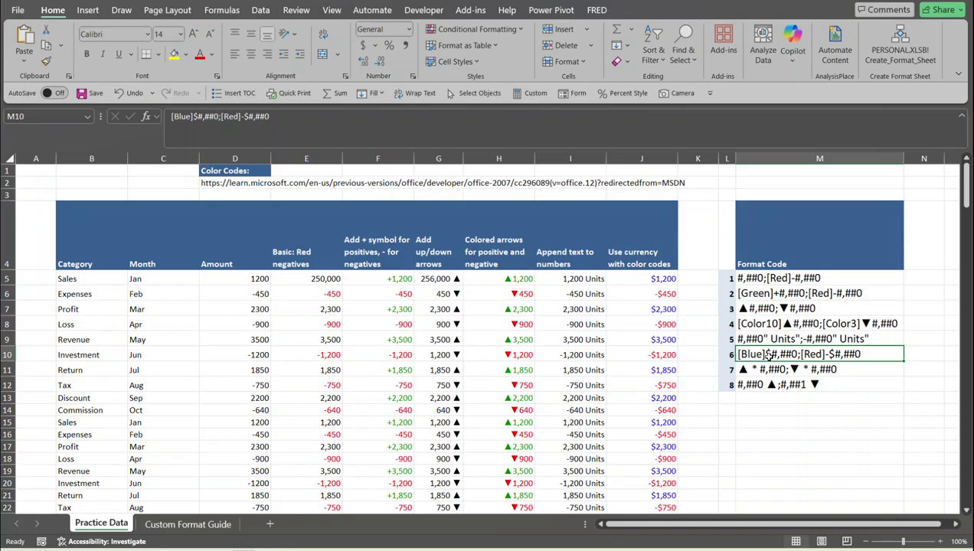
{"action": "left_click", "coordinate": [675, 280]}
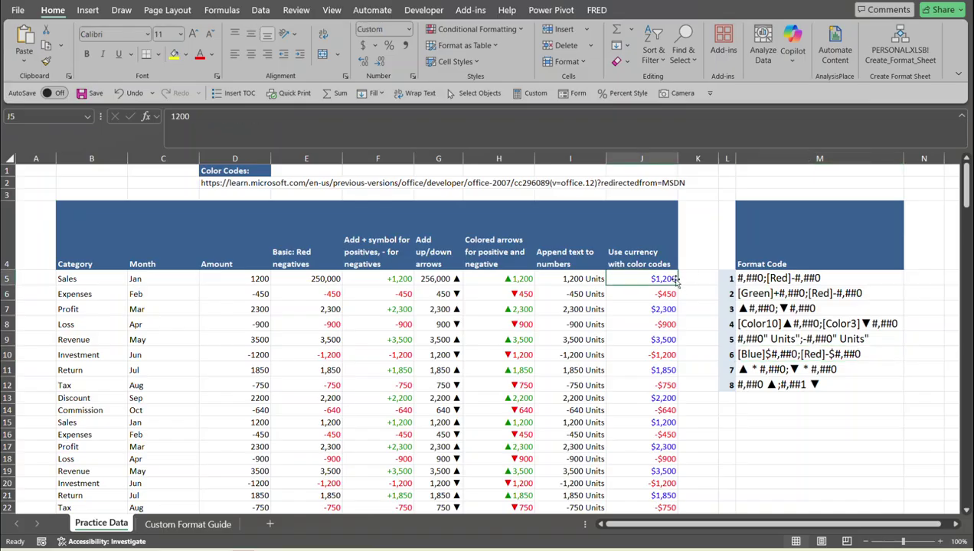
{"action": "type", "text": "25"}
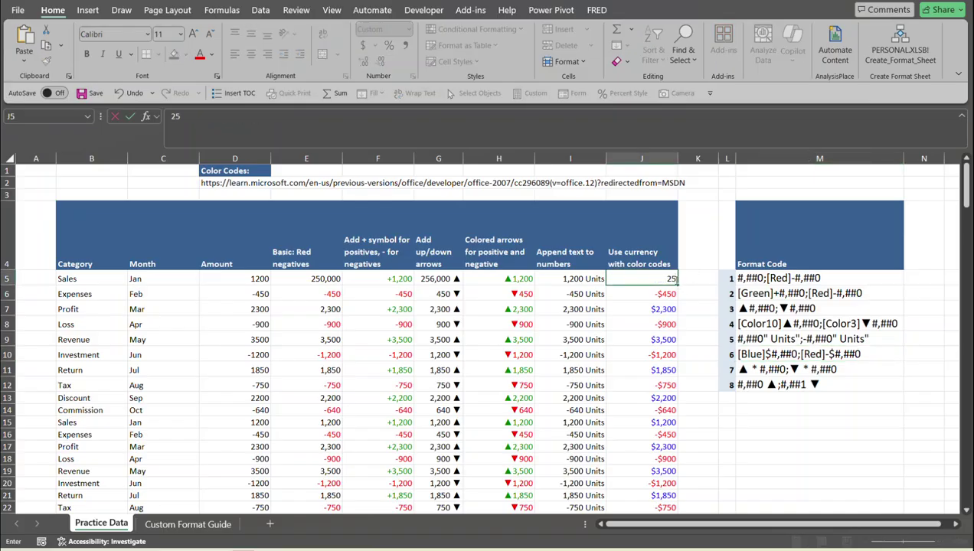
{"action": "type", "text": "4789"}
{"action": "key", "text": "Return"}
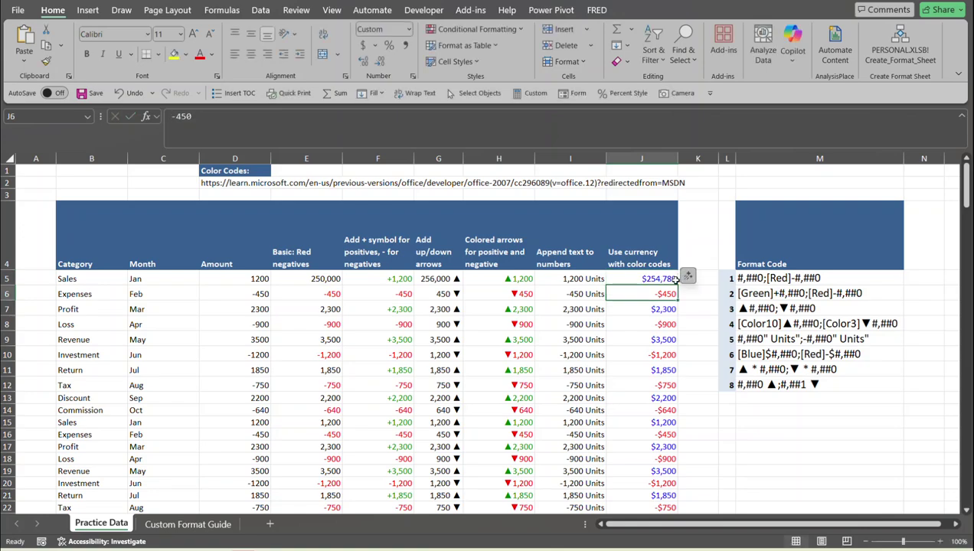